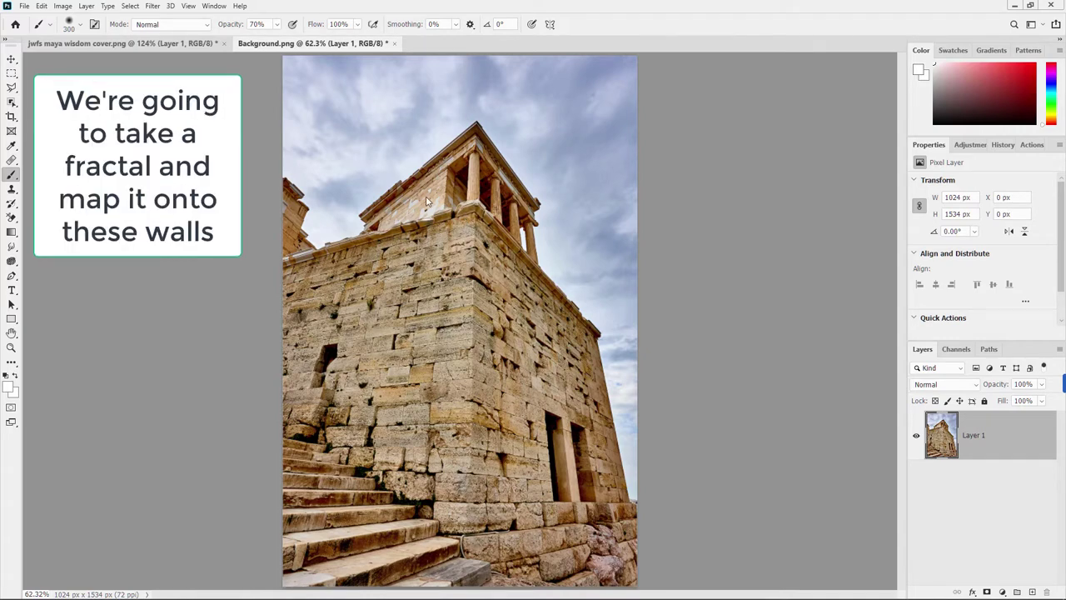
# After previewing the fractal document, duplicate the temple photo's Layer 1 as 'Play'.
pyautogui.click(185, 45)
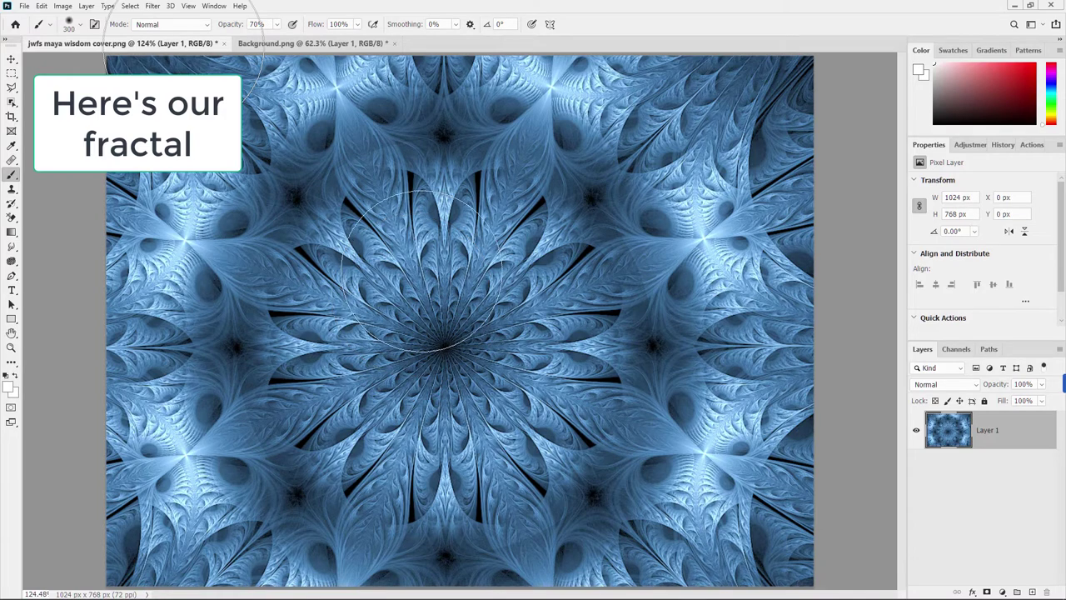
pyautogui.click(312, 43)
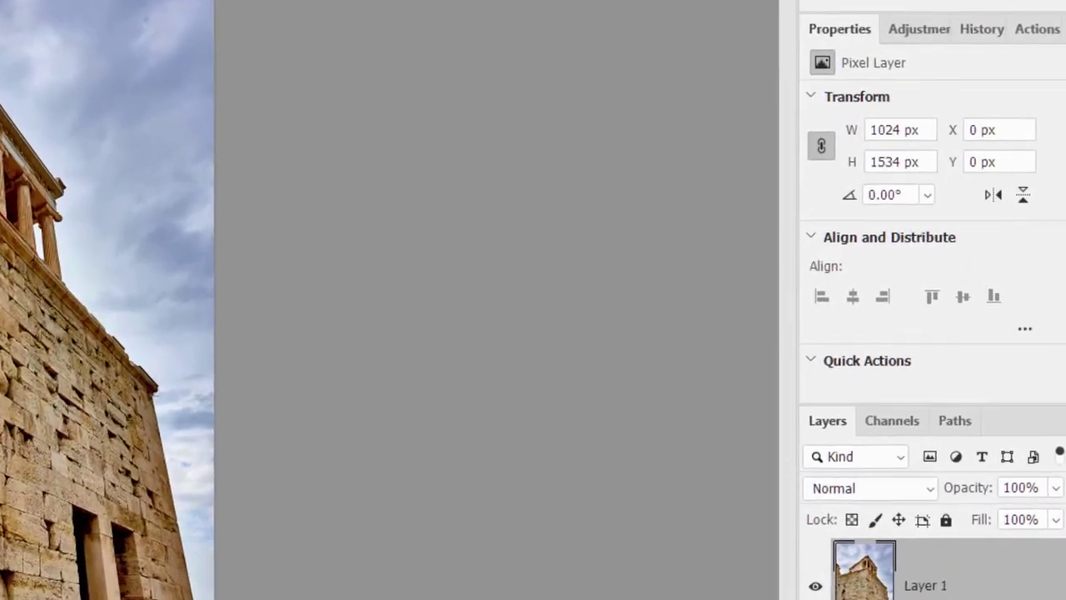
pyautogui.rightClick(138, 422)
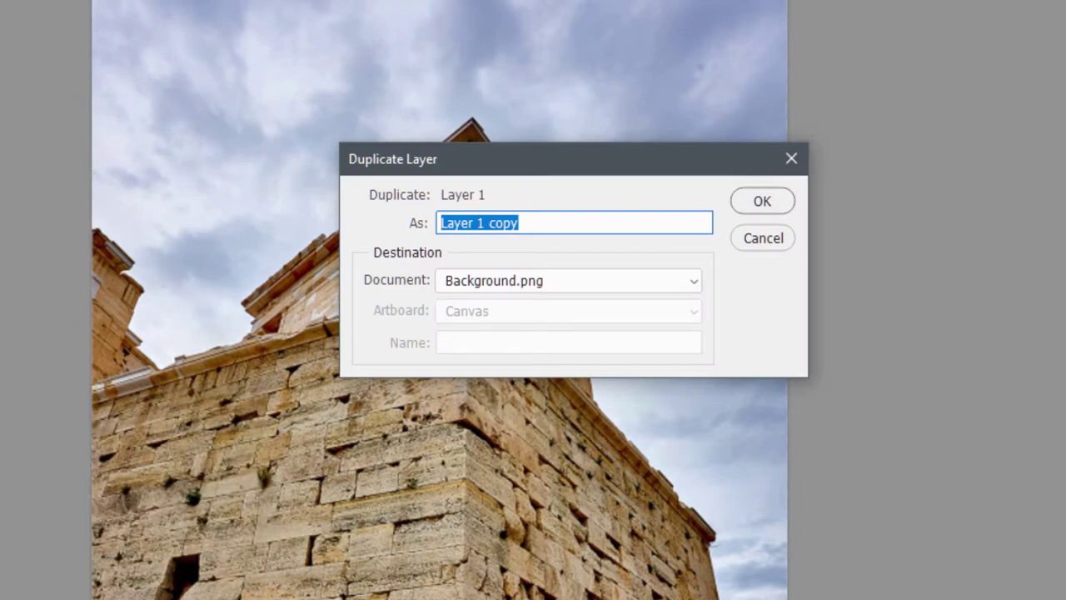
pyautogui.write('Pla')
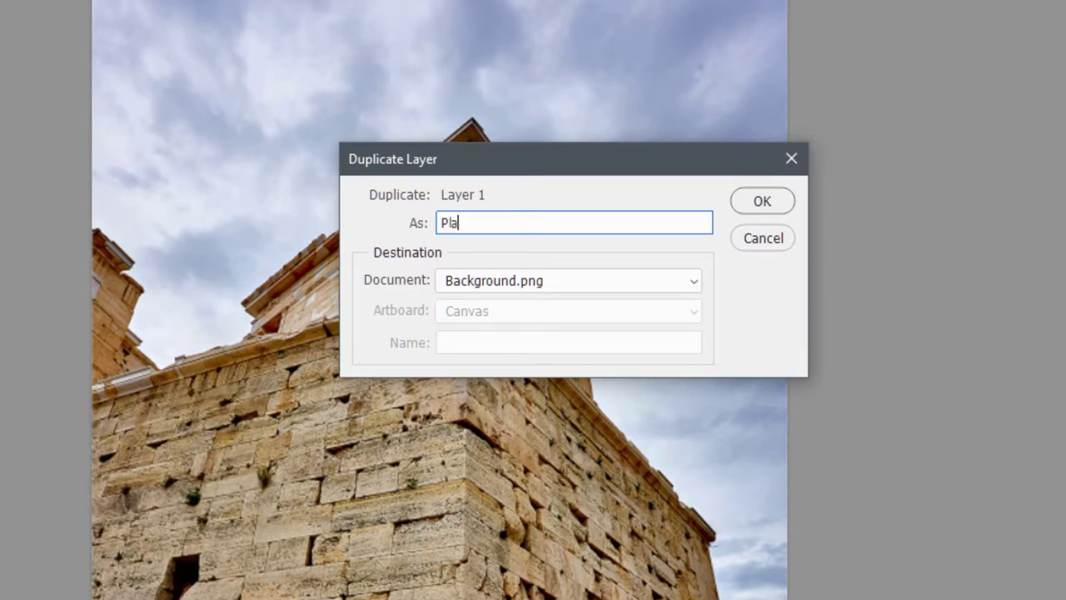
pyautogui.write('y')
pyautogui.click(762, 202)
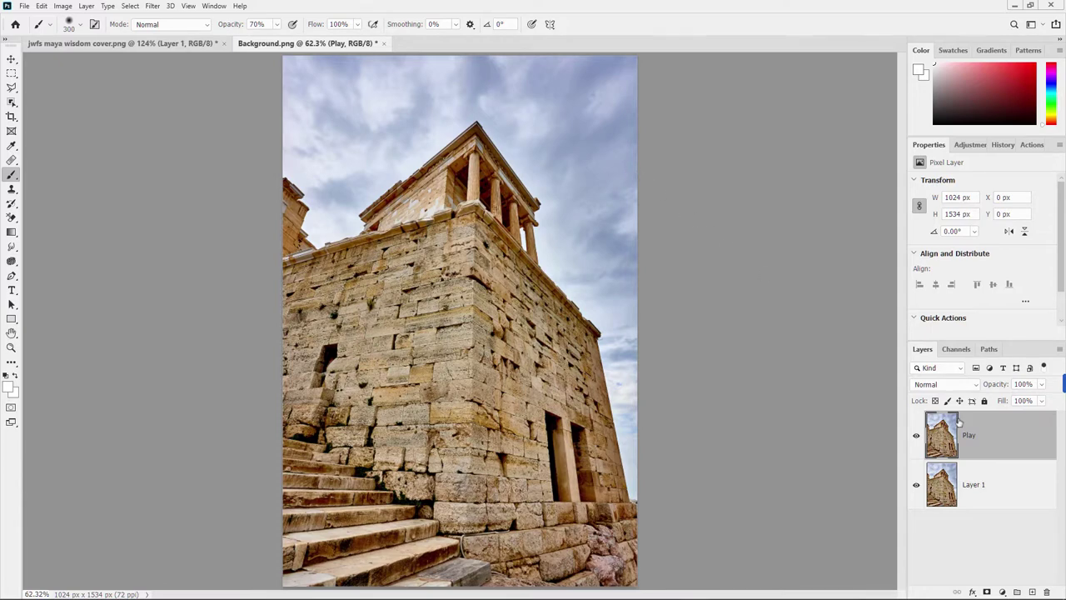
# Open Filter > Vanishing Point on the Play layer and pick the Create Plane tool.
pyautogui.click(987, 443)
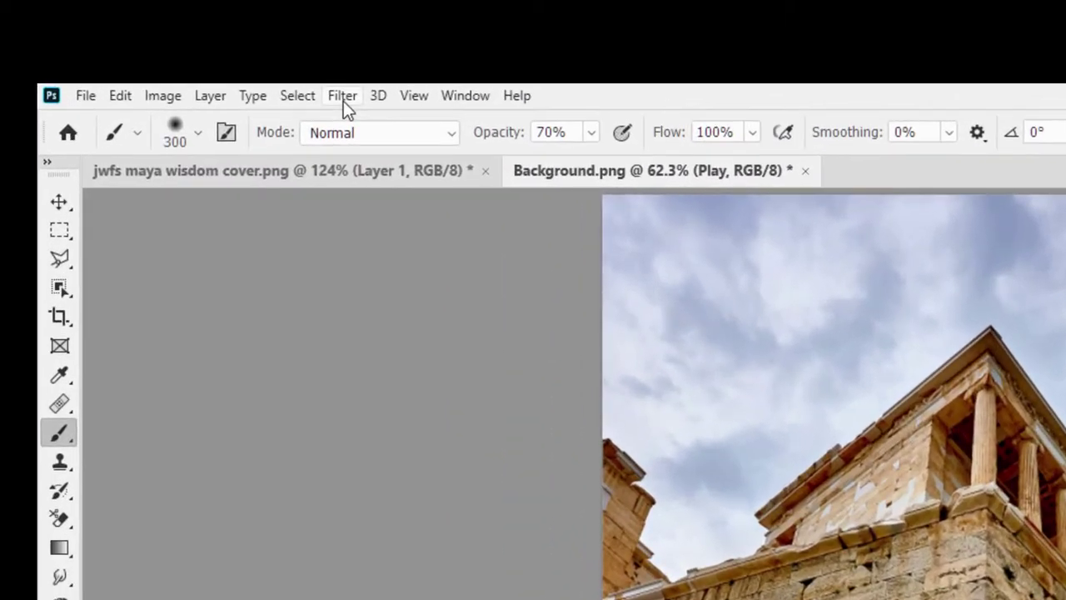
pyautogui.click(324, 90)
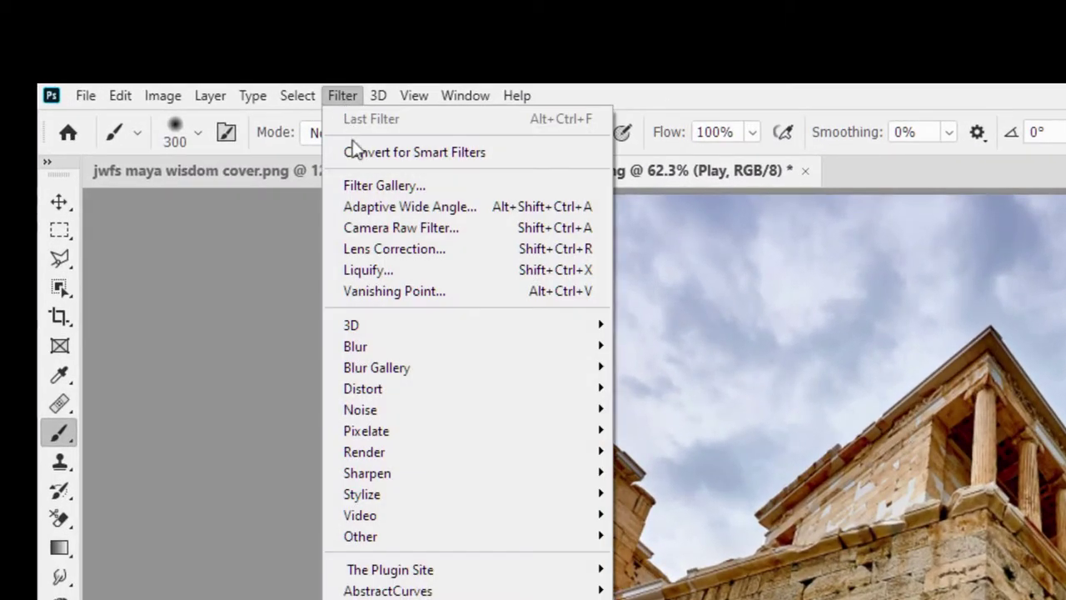
pyautogui.press('Down')
pyautogui.press('Down')
pyautogui.press('Down')
pyautogui.press('Down')
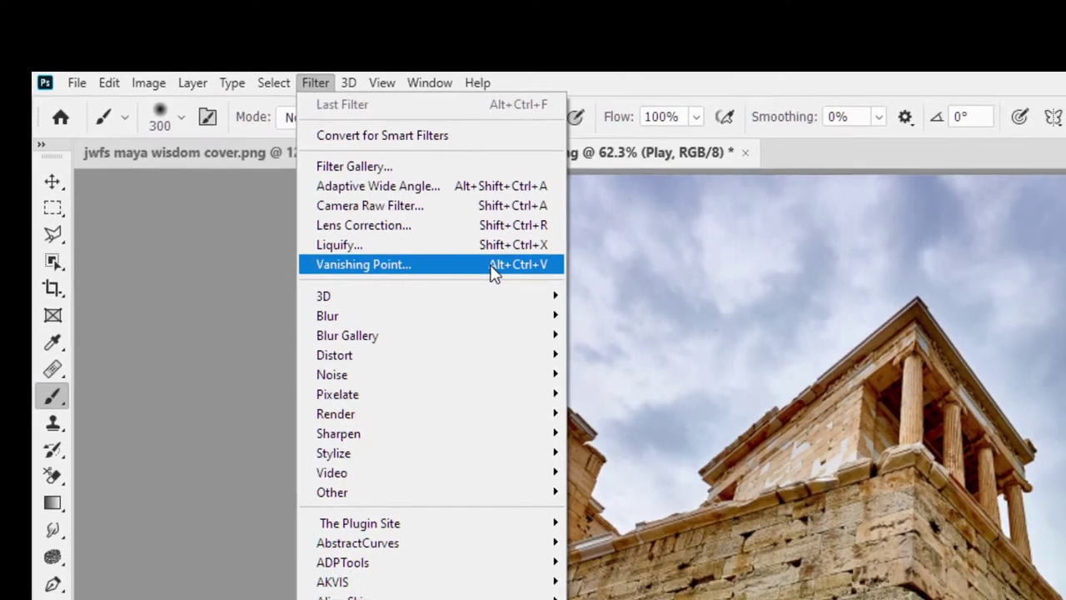
pyautogui.click(534, 293)
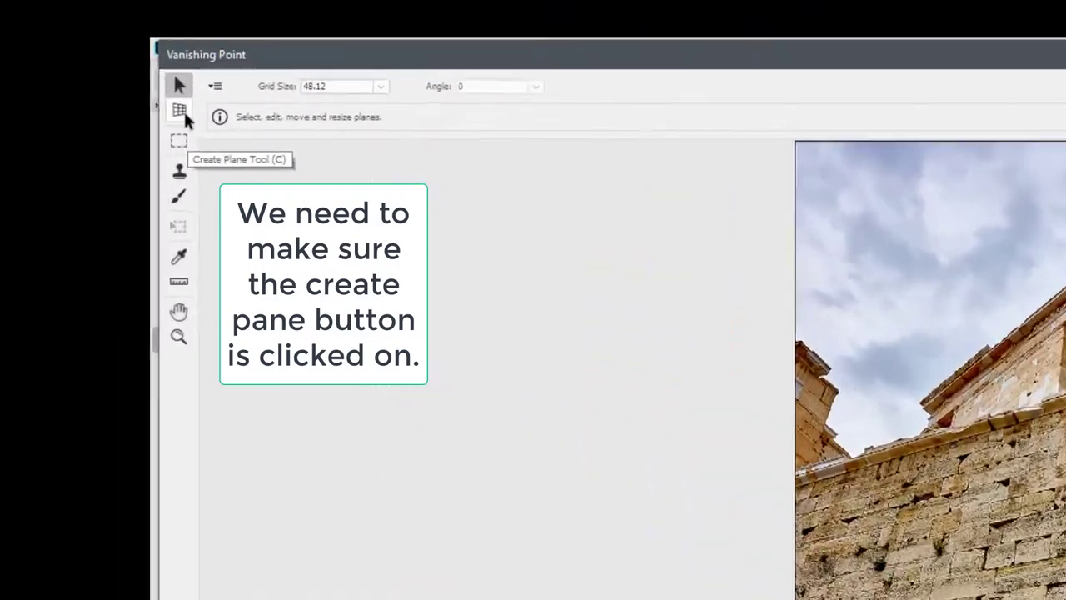
pyautogui.click(244, 135)
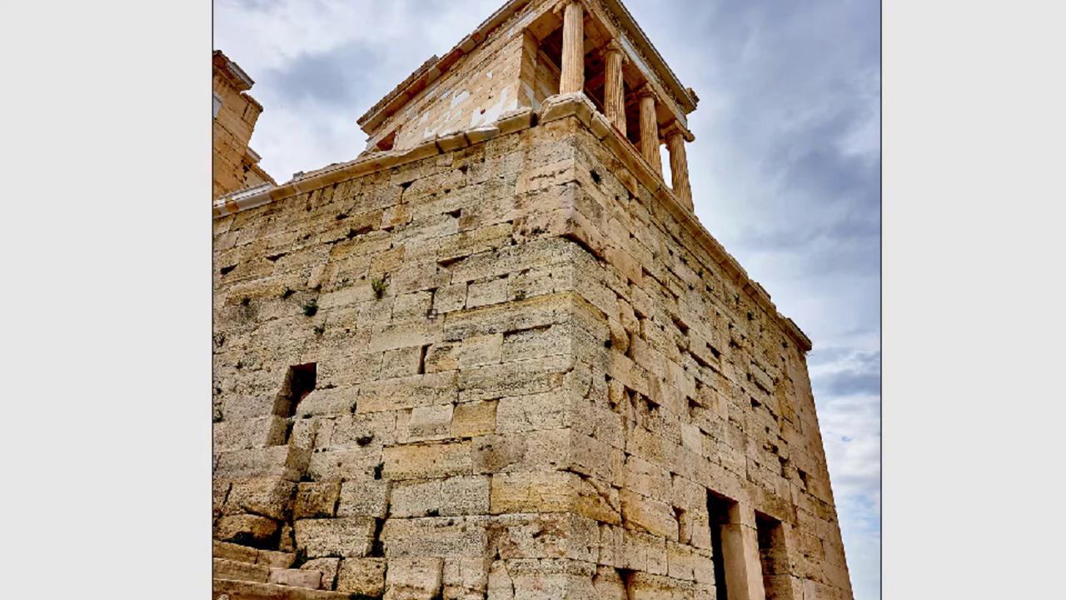
# Place four corners on the temple's left wall to create a perspective plane.
pyautogui.moveTo(436, 289); pyautogui.dragTo(574, 263)
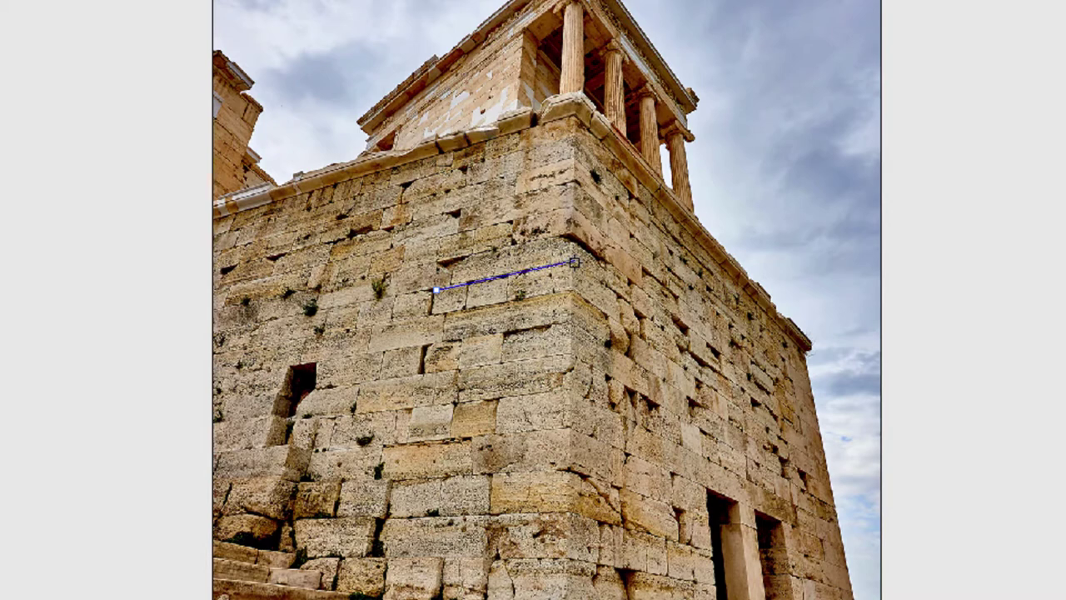
pyautogui.click(573, 263)
pyautogui.click(570, 358)
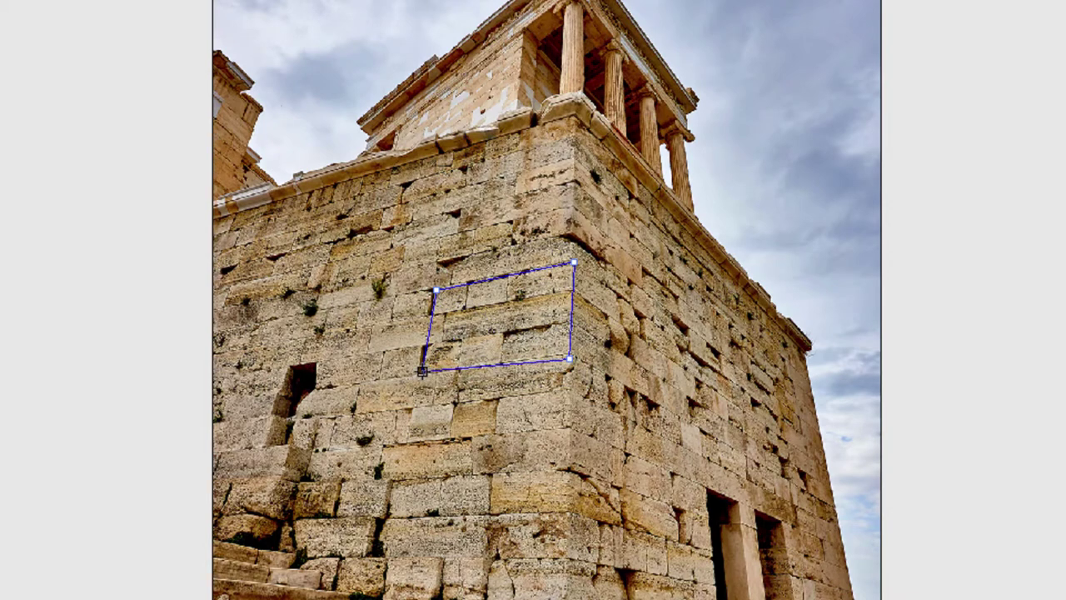
pyautogui.click(422, 370)
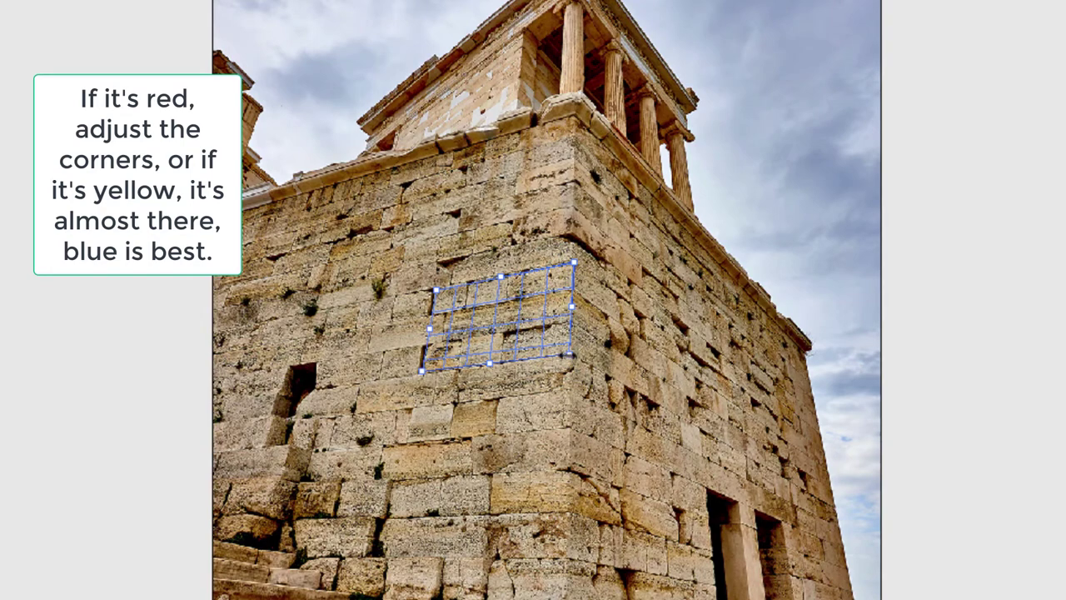
# Stretch the plane's edges up to the cornice, left past the wall's end, and down.
pyautogui.moveTo(499, 275); pyautogui.dragTo(496, 136)
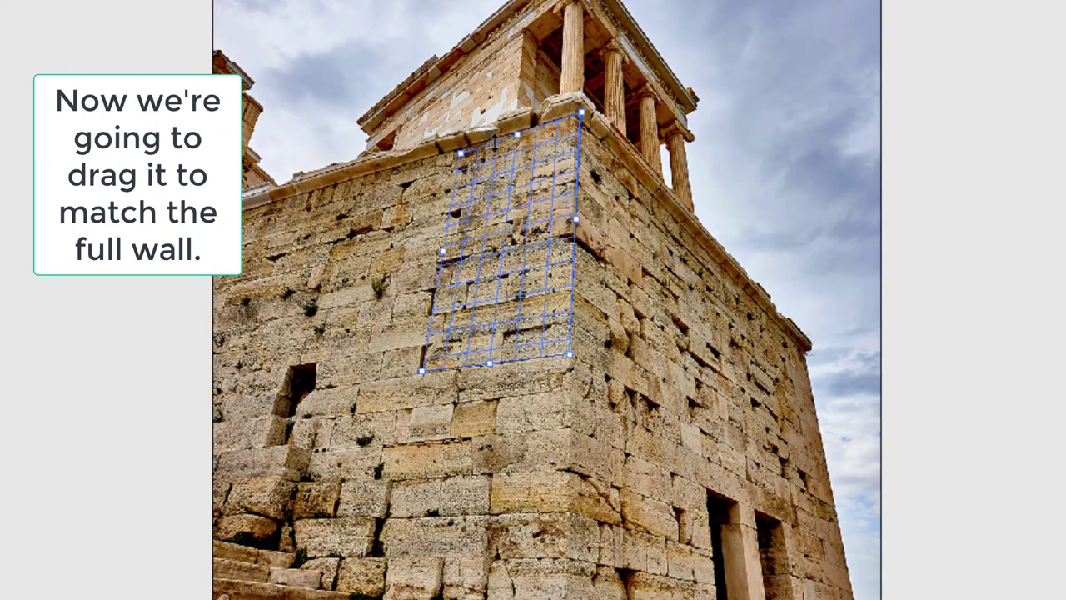
pyautogui.moveTo(441, 262); pyautogui.dragTo(250, 298)
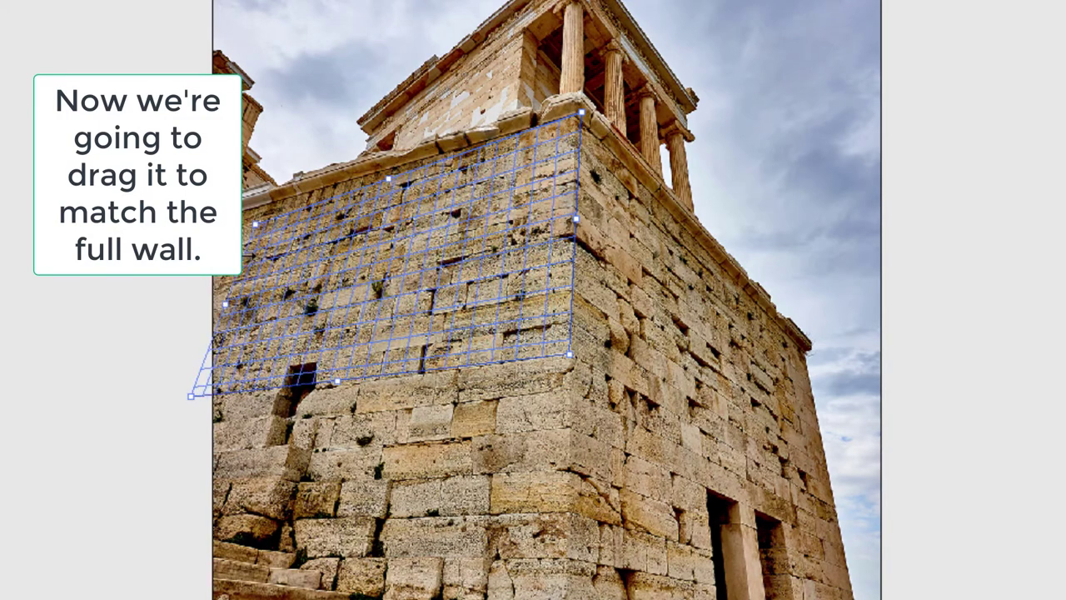
pyautogui.moveTo(249, 297); pyautogui.dragTo(201, 309)
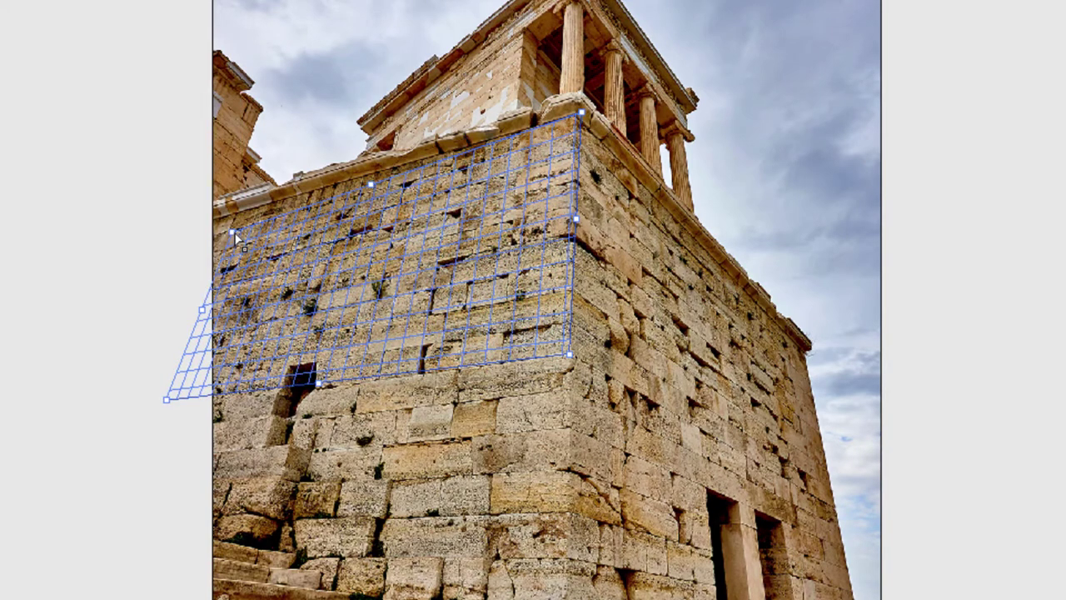
pyautogui.hotkey('ctrl', '-')
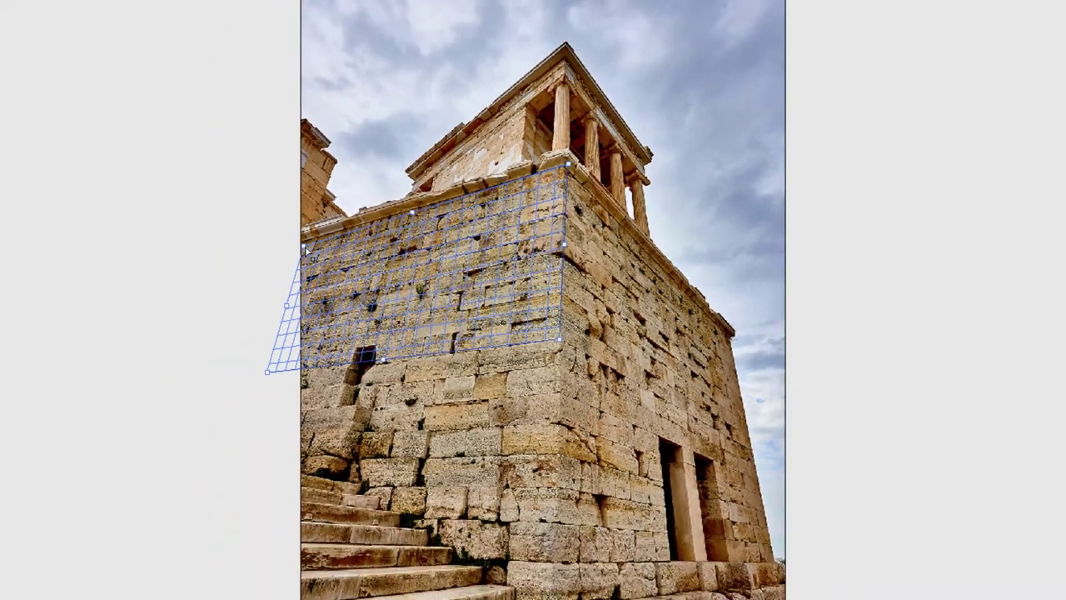
pyautogui.moveTo(302, 247); pyautogui.dragTo(299, 243)
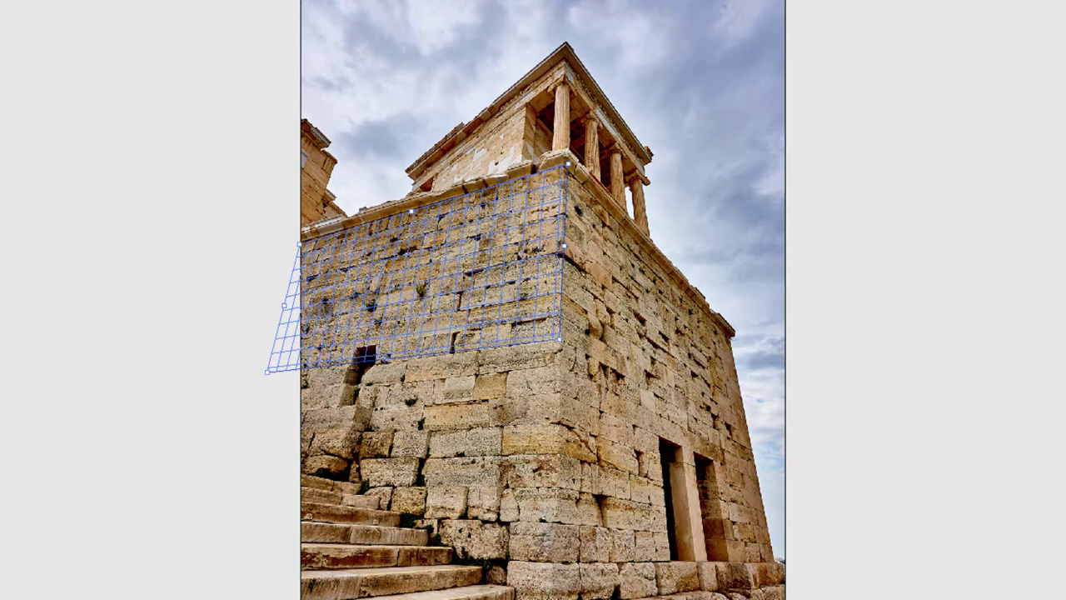
pyautogui.moveTo(370, 360)
pyautogui.mouseDown()
pyautogui.moveTo(354, 535)
pyautogui.moveTo(403, 592)
pyautogui.mouseUp()
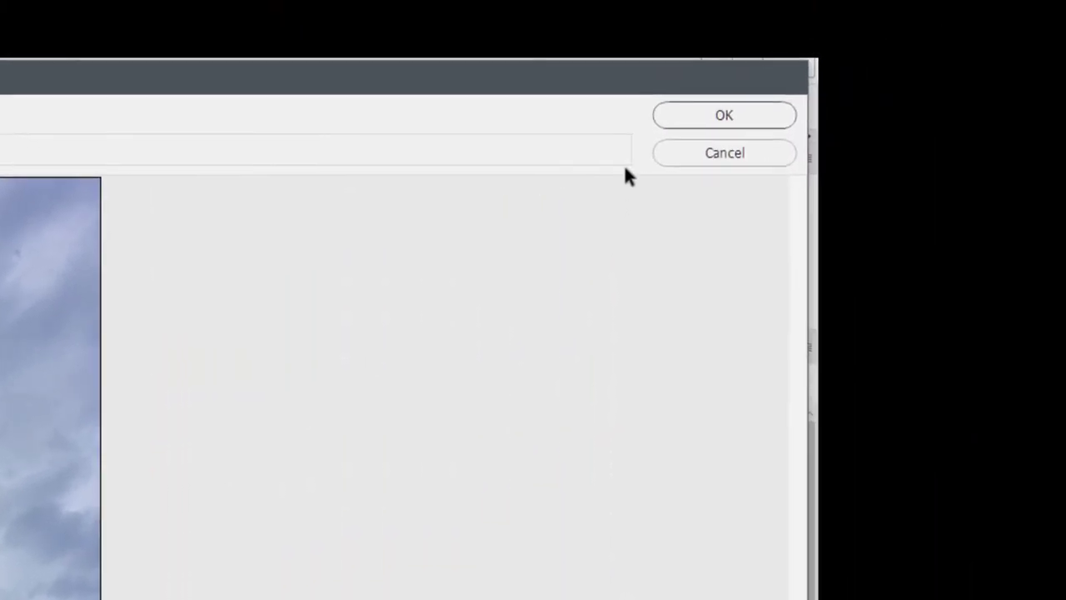
# Accept the wall plane, select the Move tool, and bring up the fractal document.
pyautogui.click(692, 116)
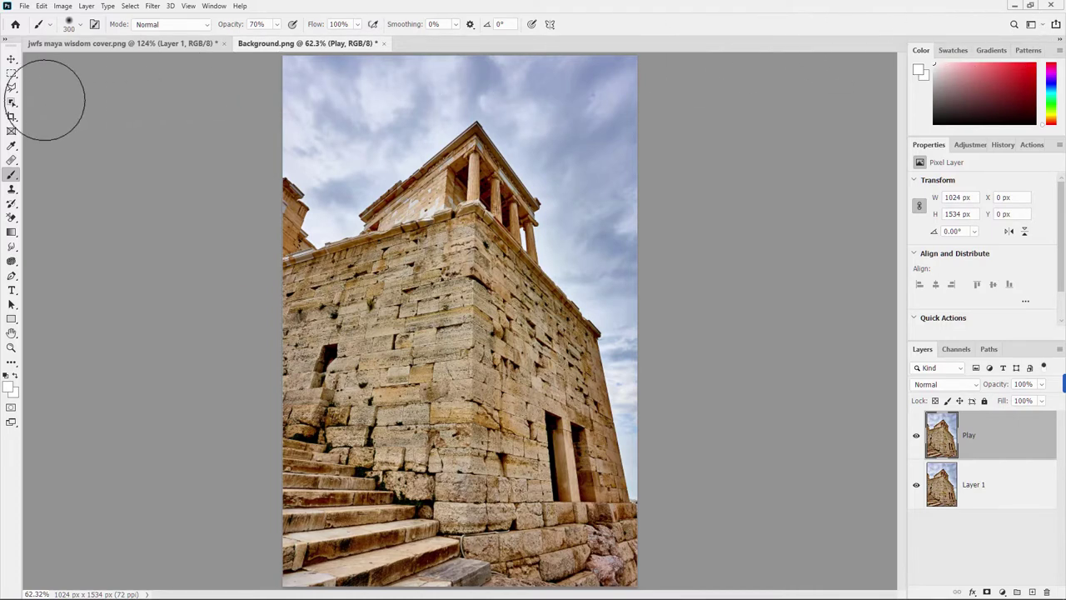
pyautogui.click(11, 59)
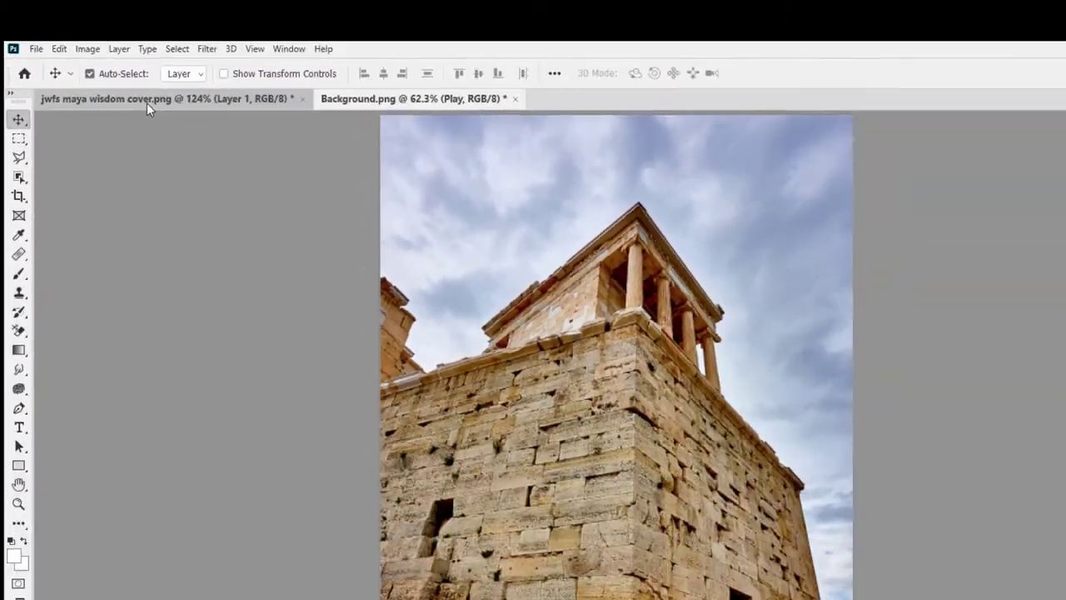
pyautogui.click(147, 102)
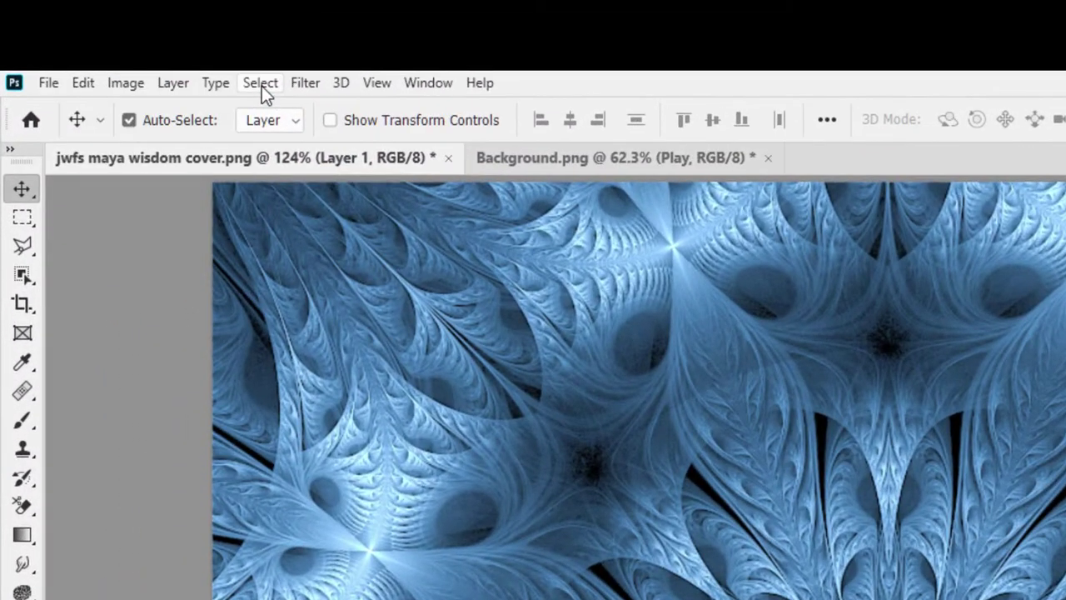
# Select all of the fractal image, copy it, and return to Background.png.
pyautogui.click(262, 86)
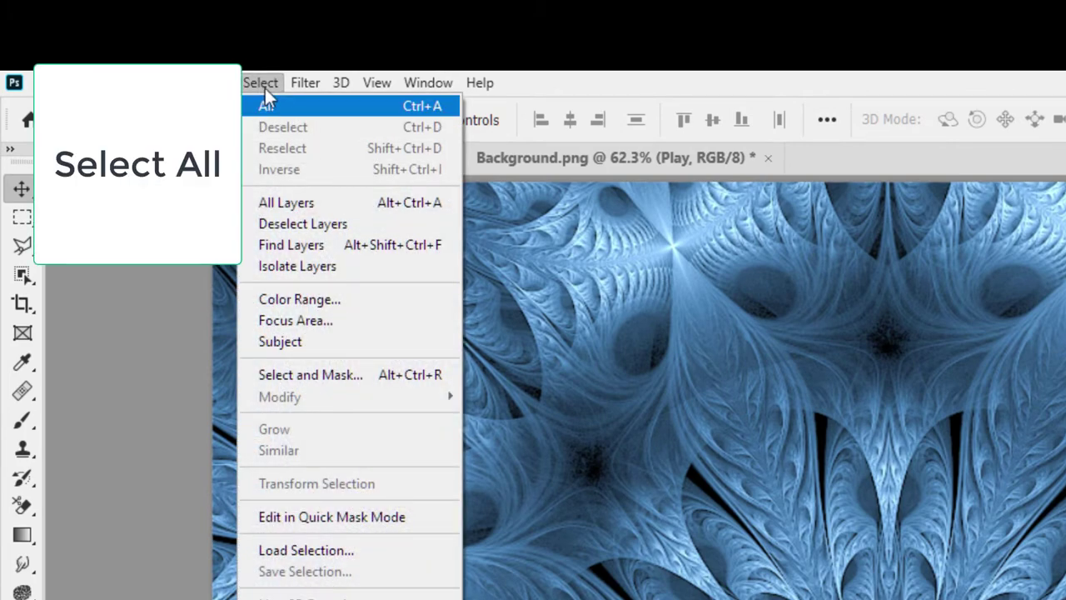
pyautogui.click(285, 106)
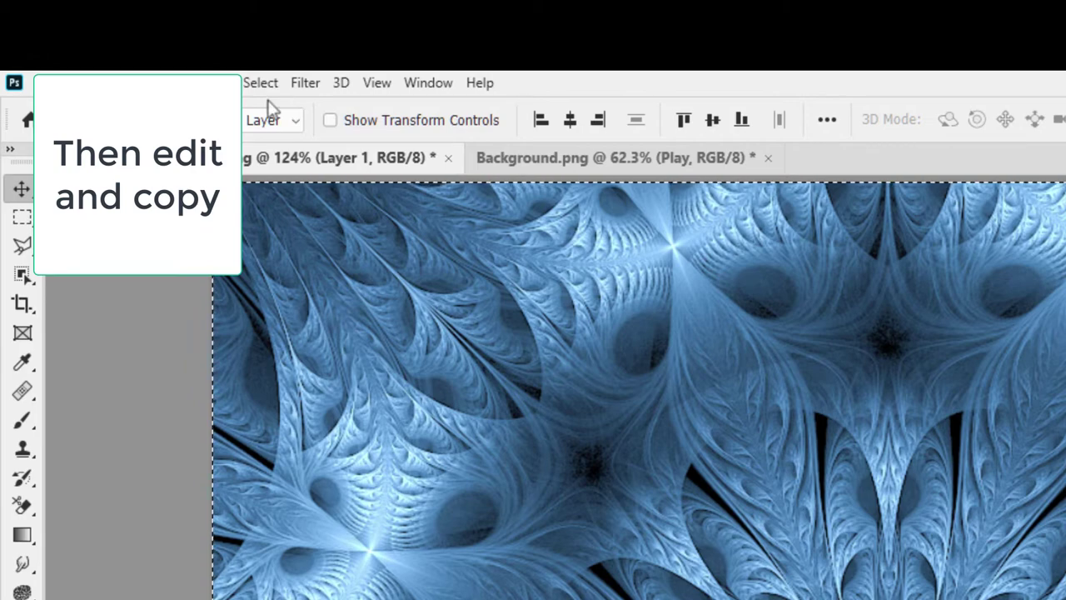
pyautogui.click(87, 83)
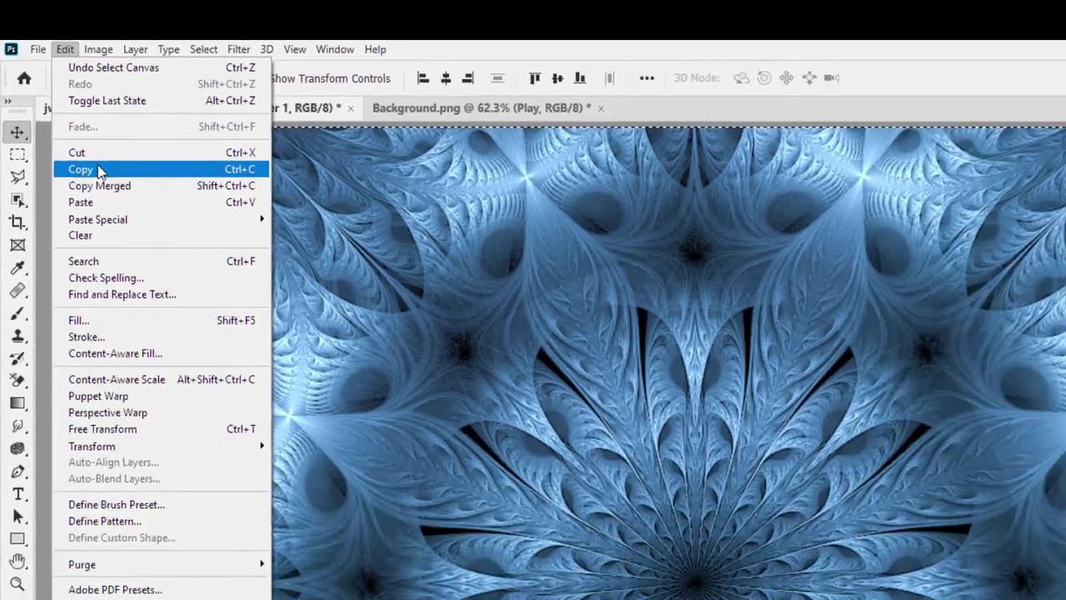
pyautogui.click(125, 233)
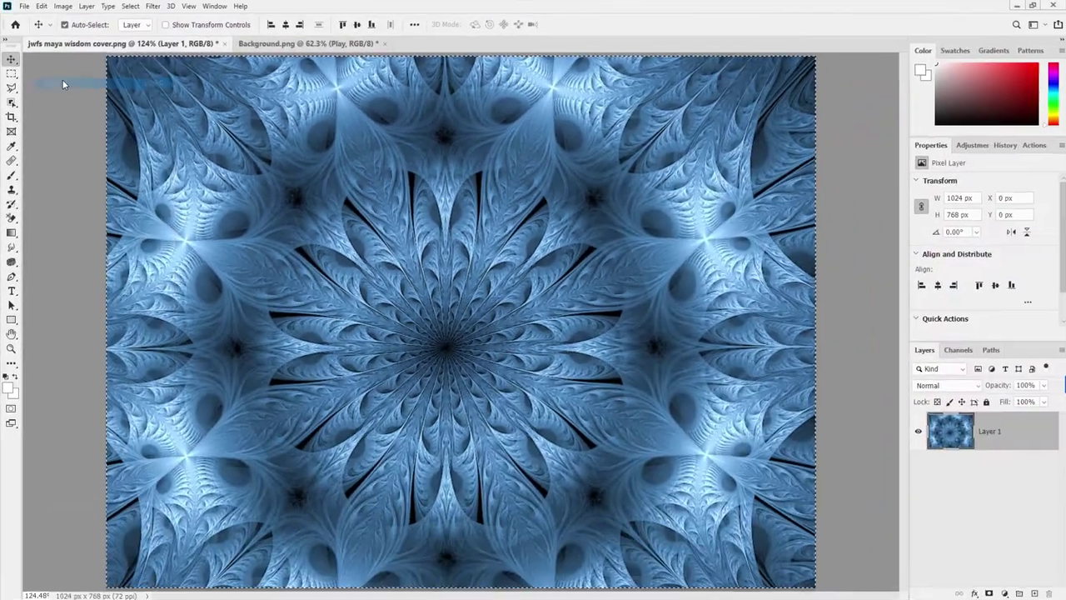
pyautogui.click(300, 44)
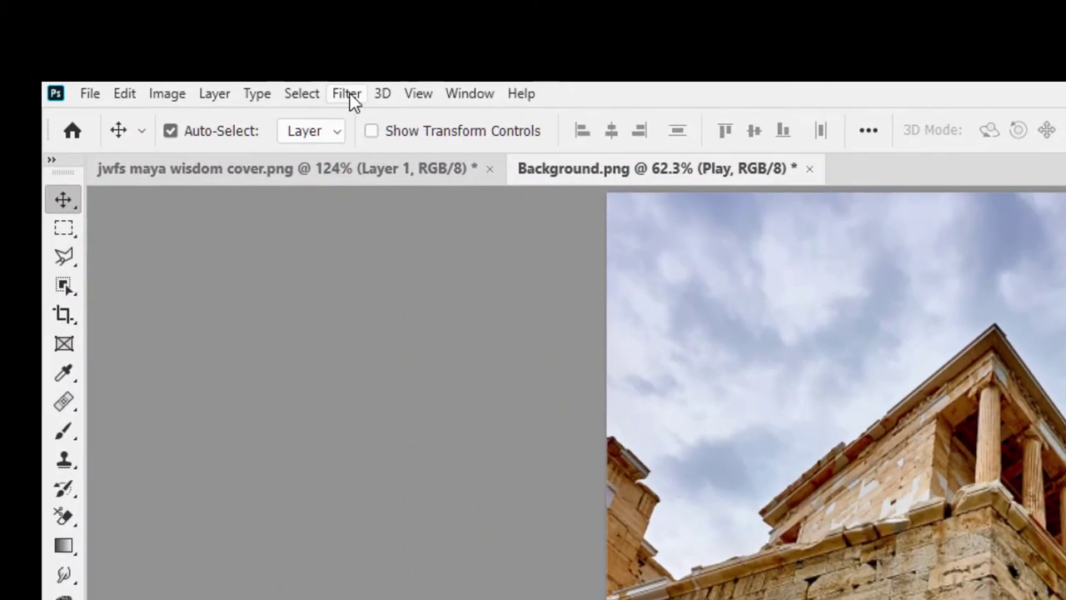
# Reopen Vanishing Point with the saved wall plane and paste the copied fractal.
pyautogui.click(350, 94)
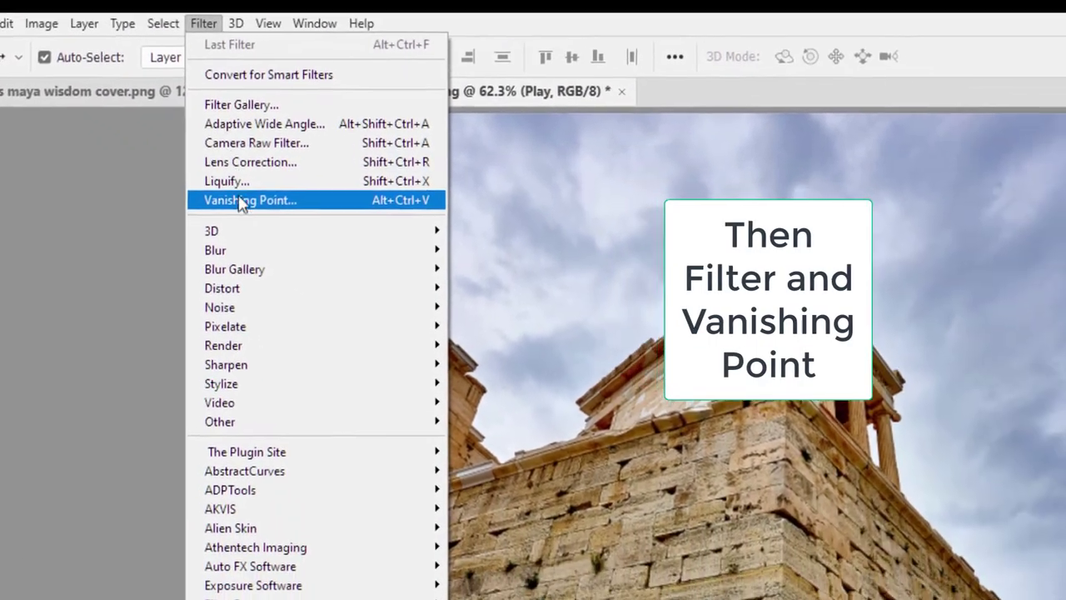
pyautogui.click(242, 204)
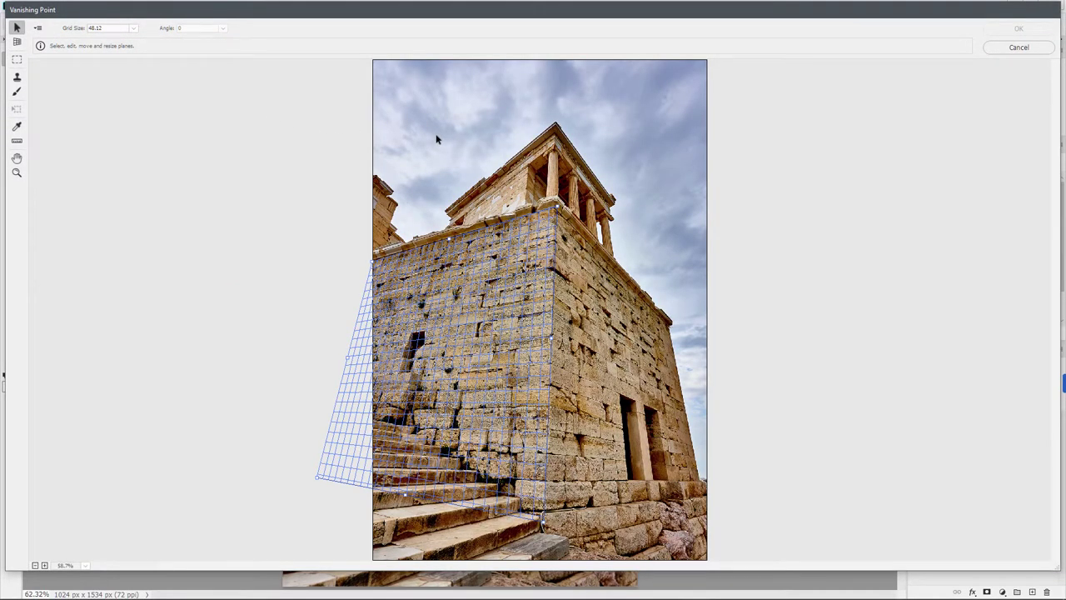
pyautogui.press('ctrl')
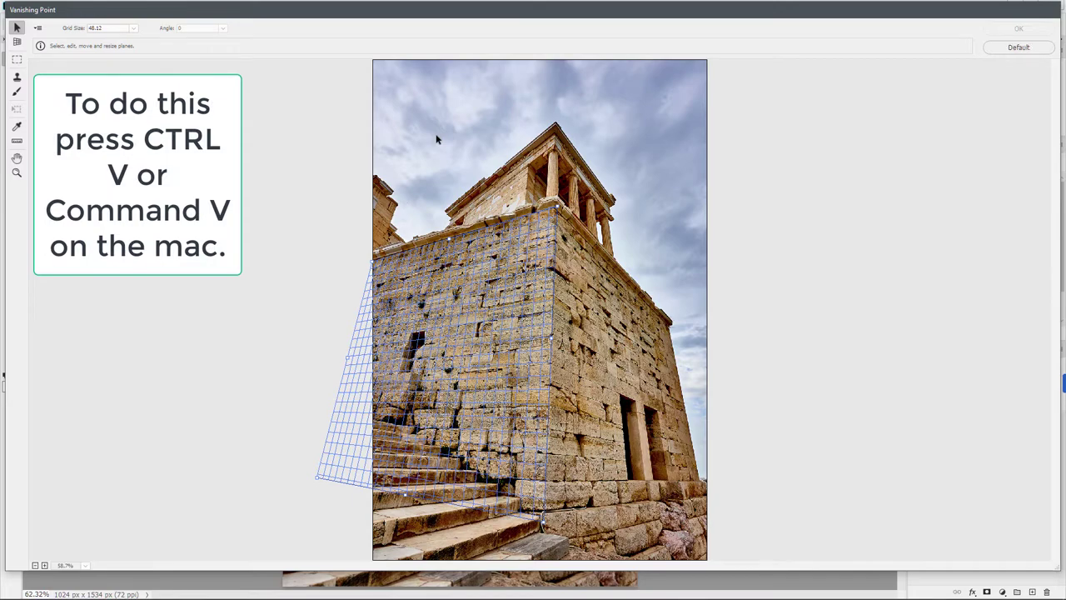
pyautogui.hotkey('ctrl', 'v')
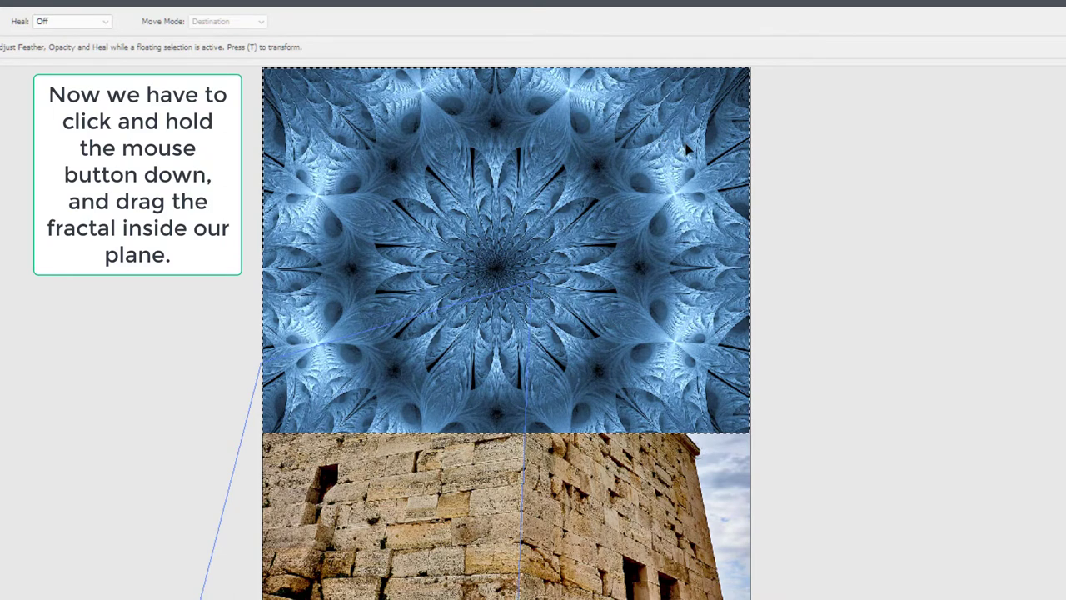
# Drag the pasted fractal into the left wall's perspective grid and adjust its position.
pyautogui.moveTo(686, 154)
pyautogui.mouseDown()
pyautogui.moveTo(653, 224)
pyautogui.moveTo(573, 306)
pyautogui.moveTo(547, 280)
pyautogui.mouseUp()
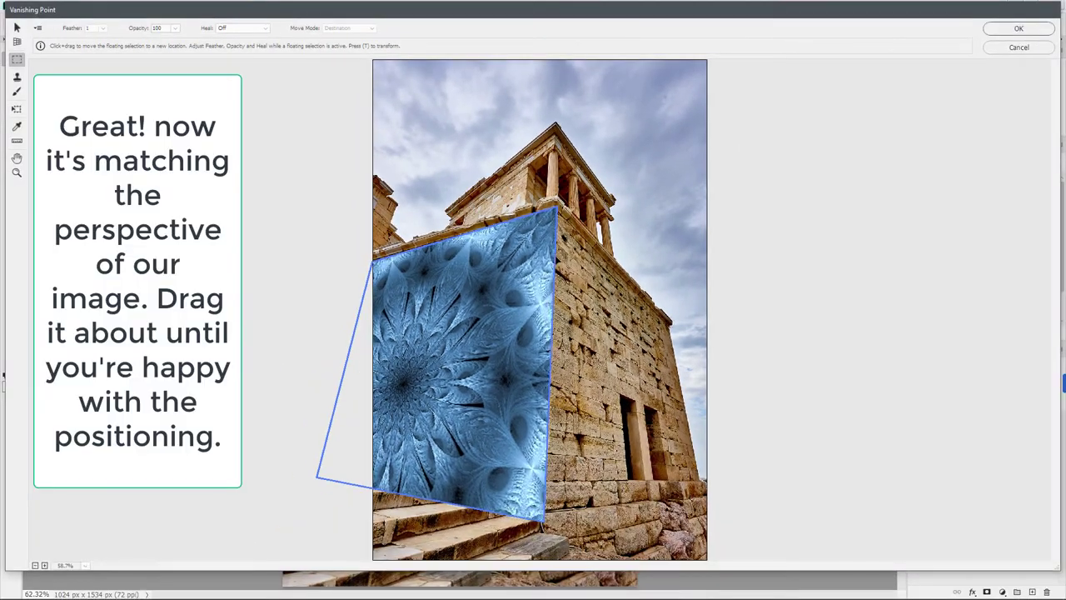
pyautogui.moveTo(400, 383)
pyautogui.mouseDown()
pyautogui.moveTo(435, 383)
pyautogui.moveTo(642, 235)
pyautogui.moveTo(629, 217)
pyautogui.moveTo(603, 228)
pyautogui.mouseUp()
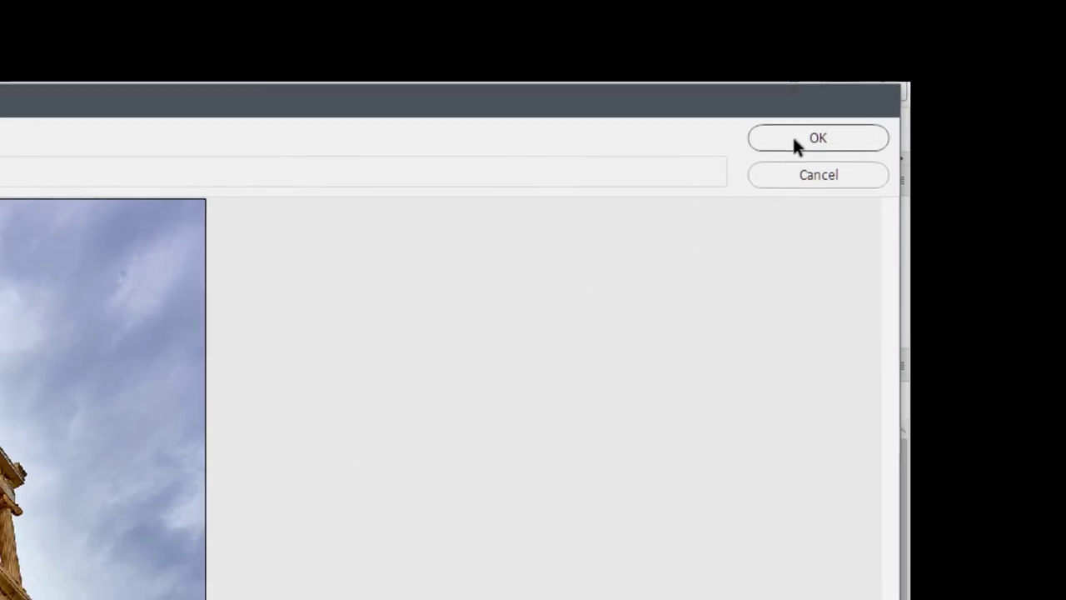
# Apply the fractal to the left wall and reopen Vanishing Point with Ctrl+Alt+V.
pyautogui.click(787, 143)
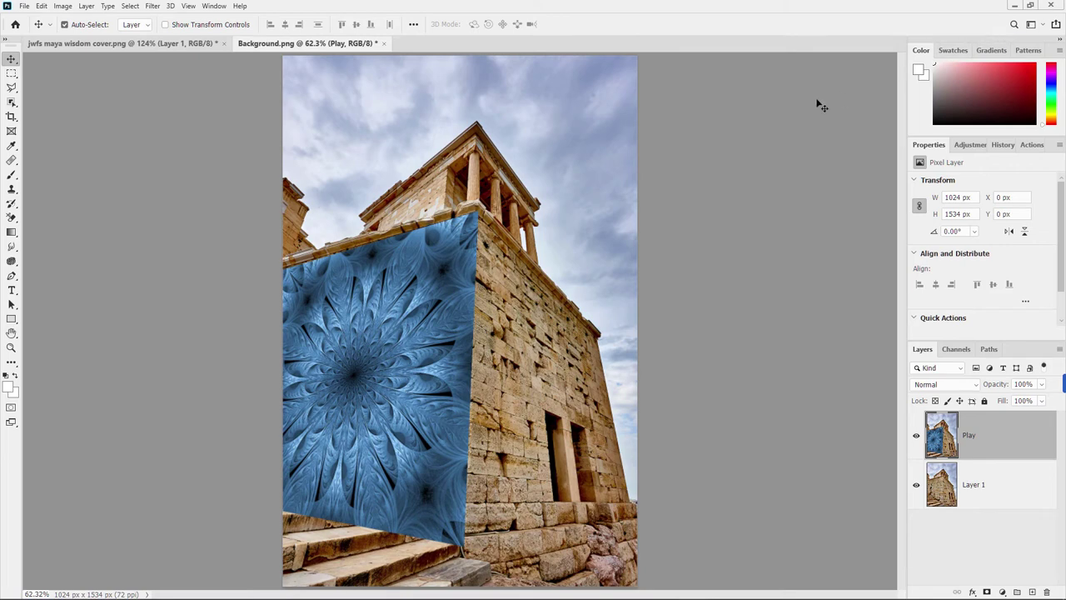
pyautogui.hotkey('ctrl', 'alt', 'v')
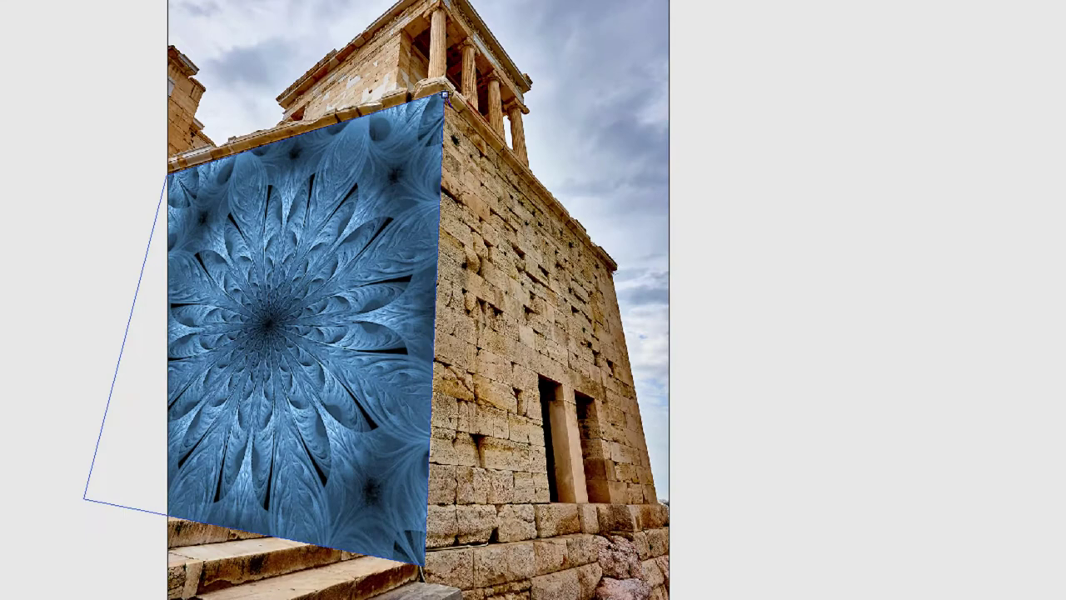
# Create a perspective plane over the right wall and extend its bottom toward the base.
pyautogui.click(445, 95)
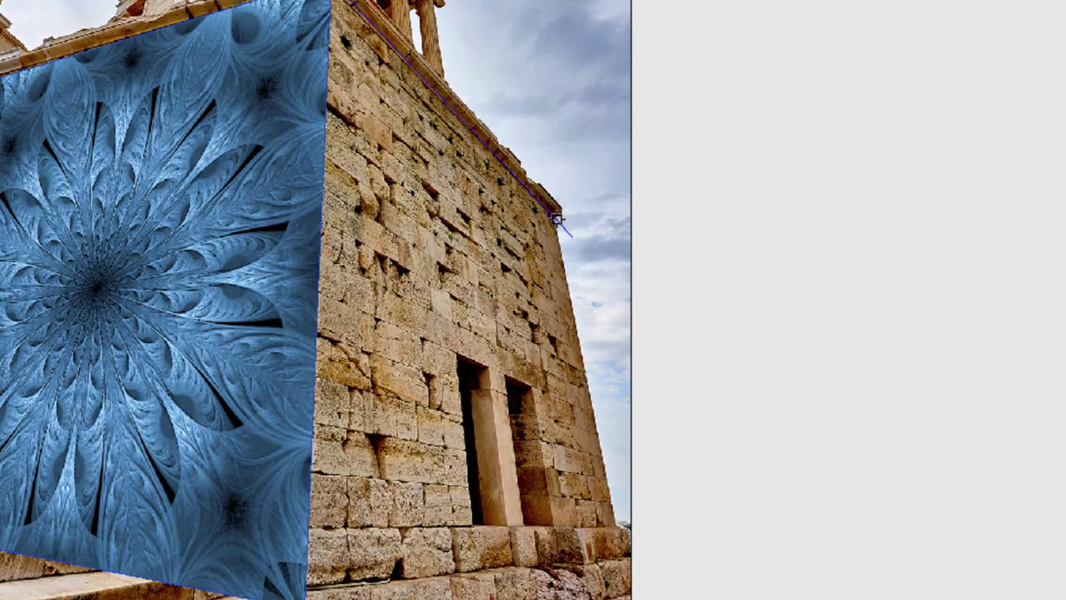
pyautogui.click(556, 218)
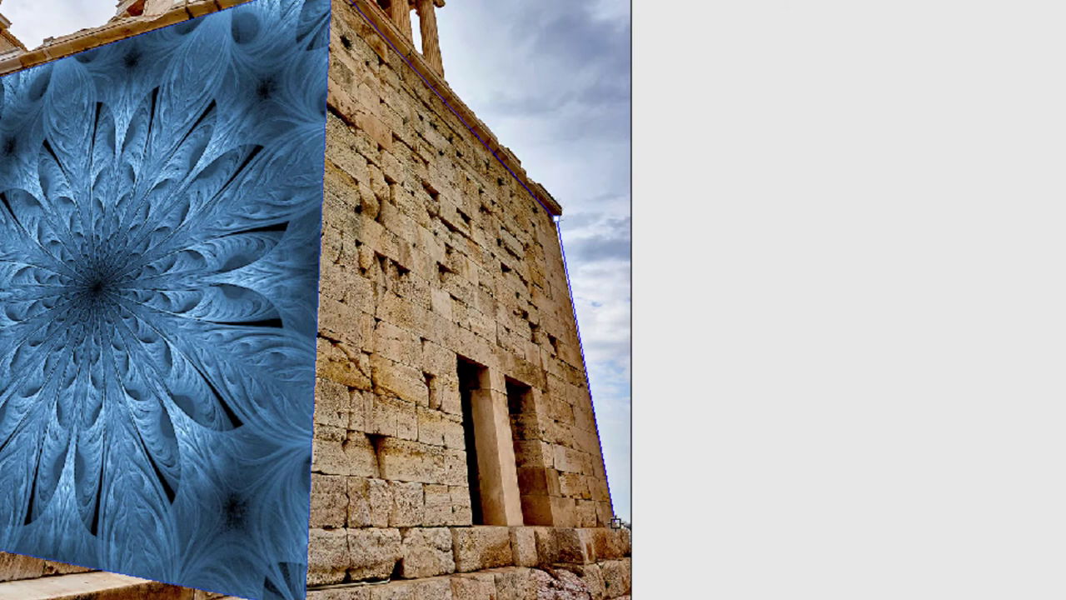
pyautogui.click(615, 522)
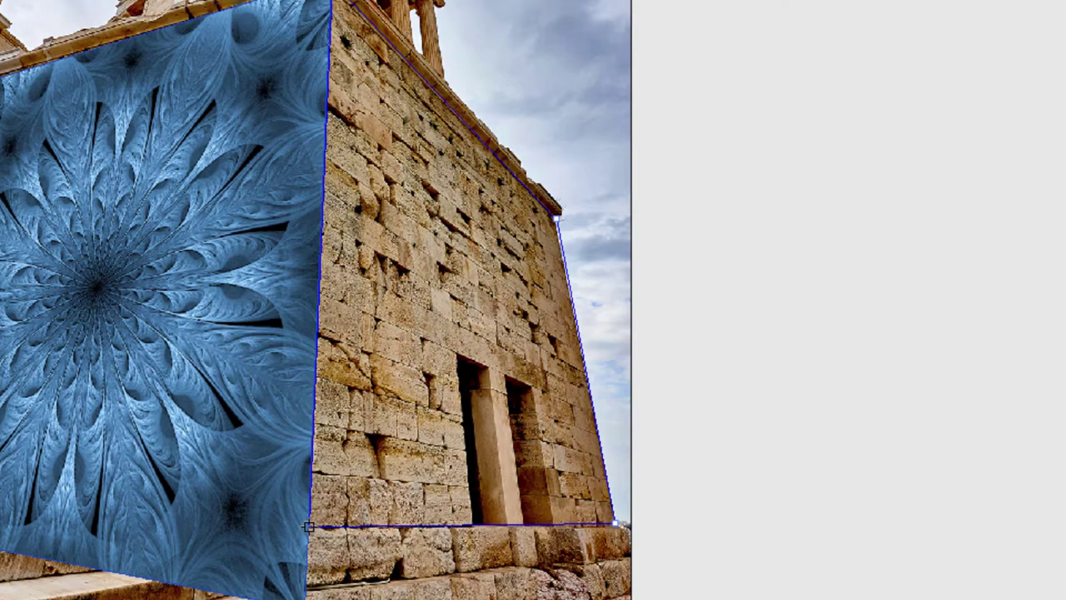
pyautogui.click(308, 526)
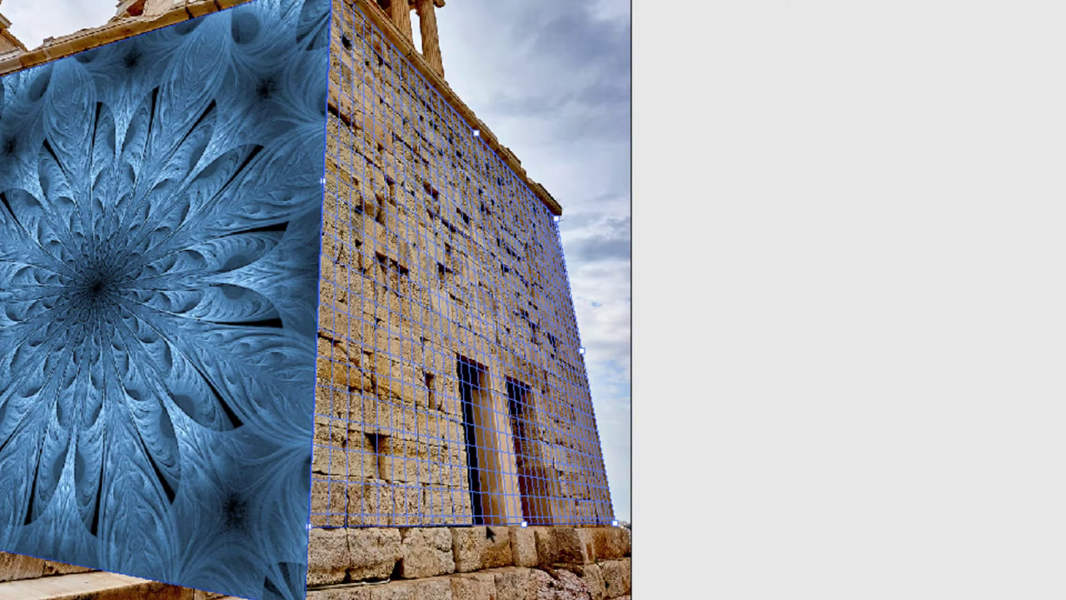
pyautogui.moveTo(527, 529); pyautogui.dragTo(527, 563)
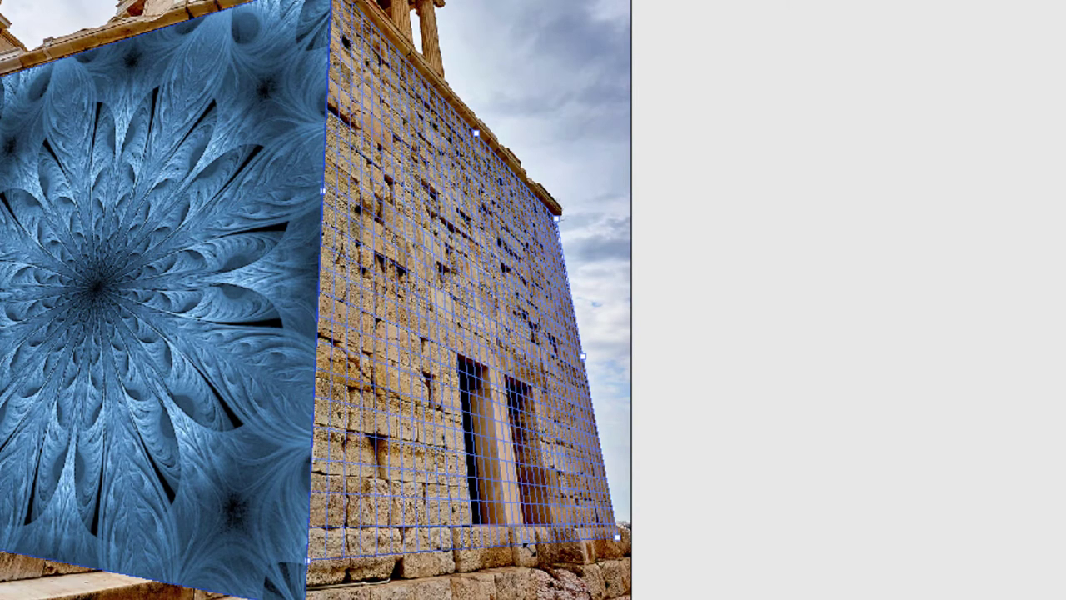
pyautogui.moveTo(620, 551); pyautogui.dragTo(629, 596)
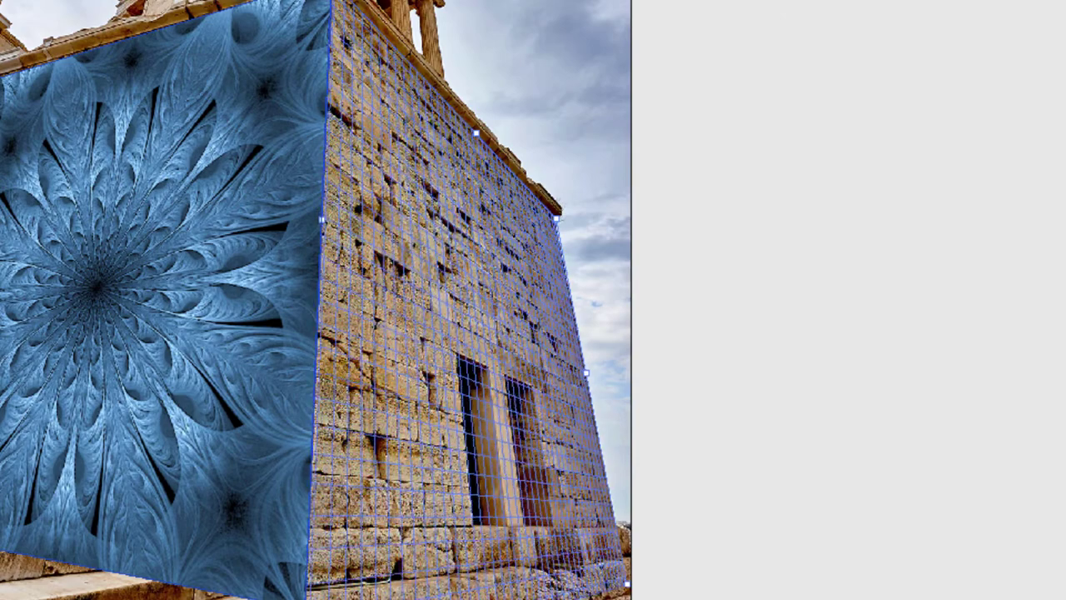
pyautogui.moveTo(308, 563); pyautogui.dragTo(307, 597)
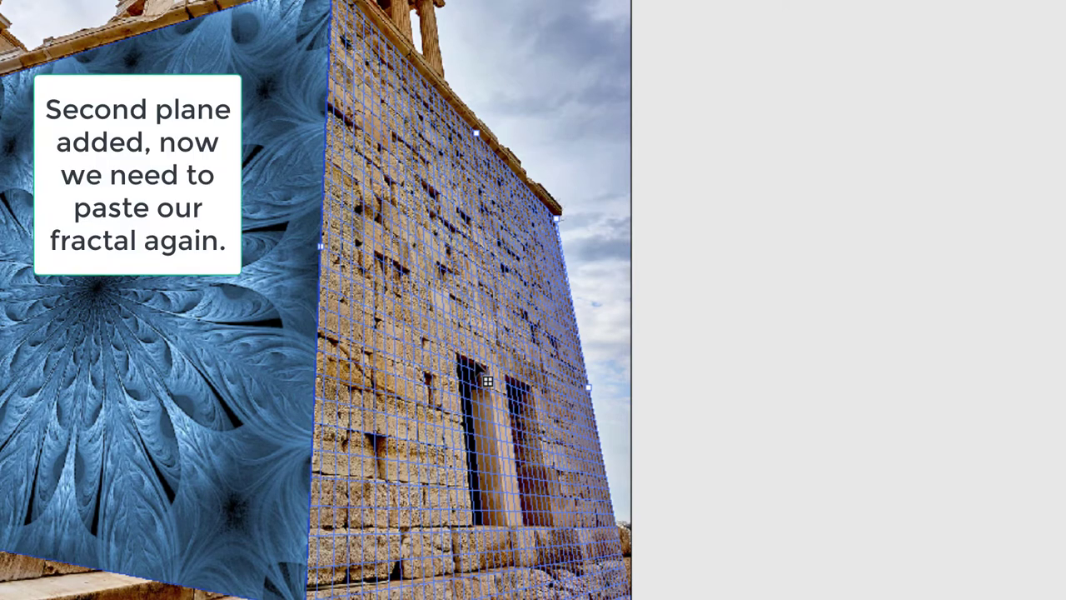
# Paste the fractal again and position it within the right wall's plane.
pyautogui.hotkey('ctrl', 'v')
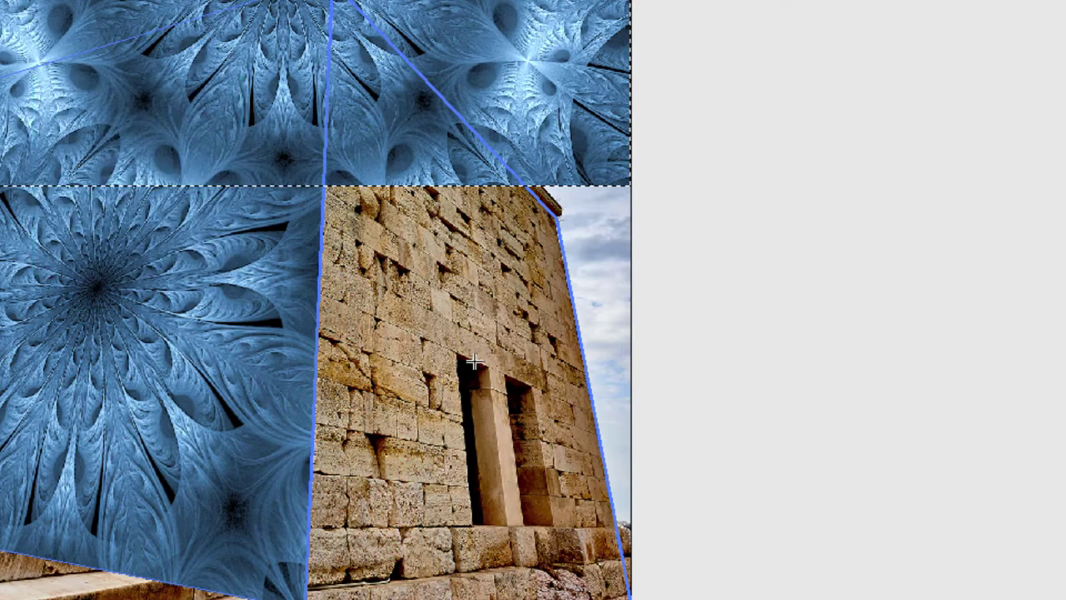
pyautogui.moveTo(416, 84)
pyautogui.mouseDown()
pyautogui.moveTo(468, 96)
pyautogui.moveTo(420, 144)
pyautogui.mouseUp()
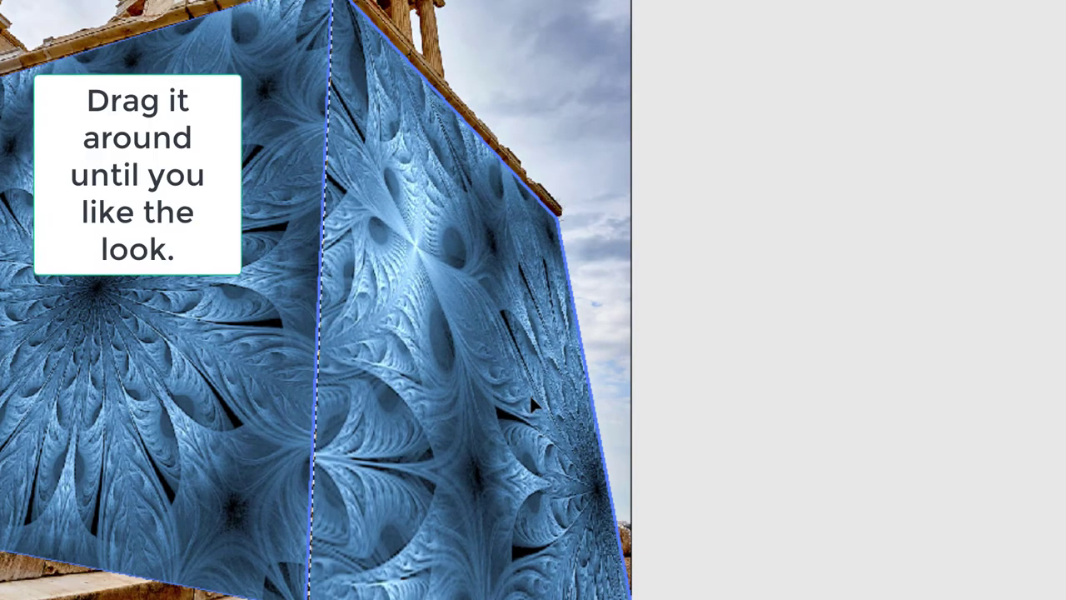
pyautogui.moveTo(451, 434)
pyautogui.mouseDown()
pyautogui.moveTo(448, 414)
pyautogui.moveTo(533, 430)
pyautogui.moveTo(455, 428)
pyautogui.mouseUp()
pyautogui.moveTo(477, 467)
pyautogui.mouseDown()
pyautogui.moveTo(495, 485)
pyautogui.moveTo(572, 422)
pyautogui.moveTo(562, 419)
pyautogui.mouseUp()
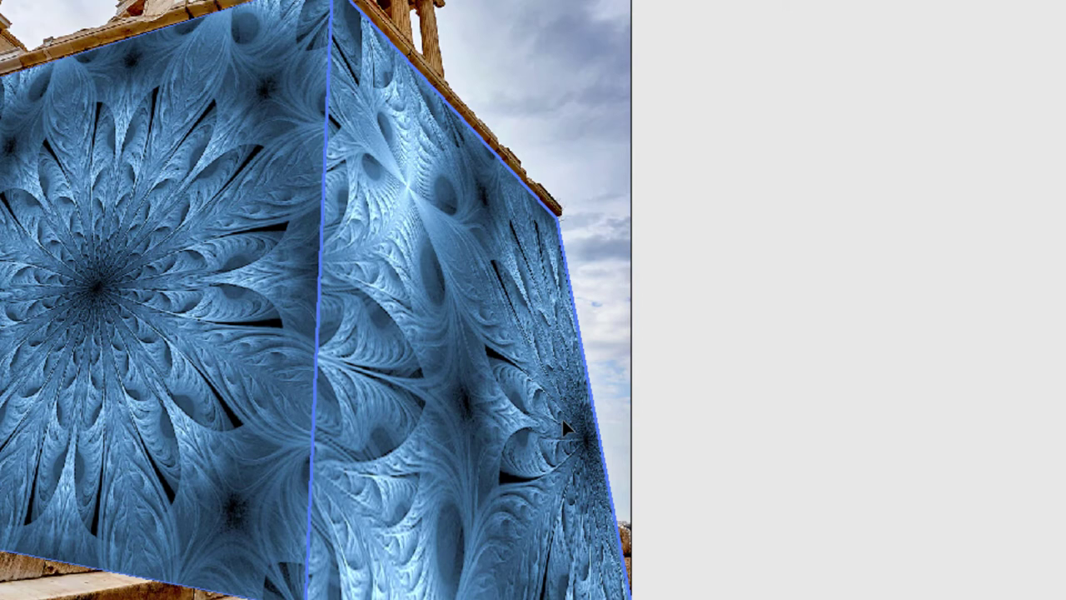
pyautogui.click(562, 419)
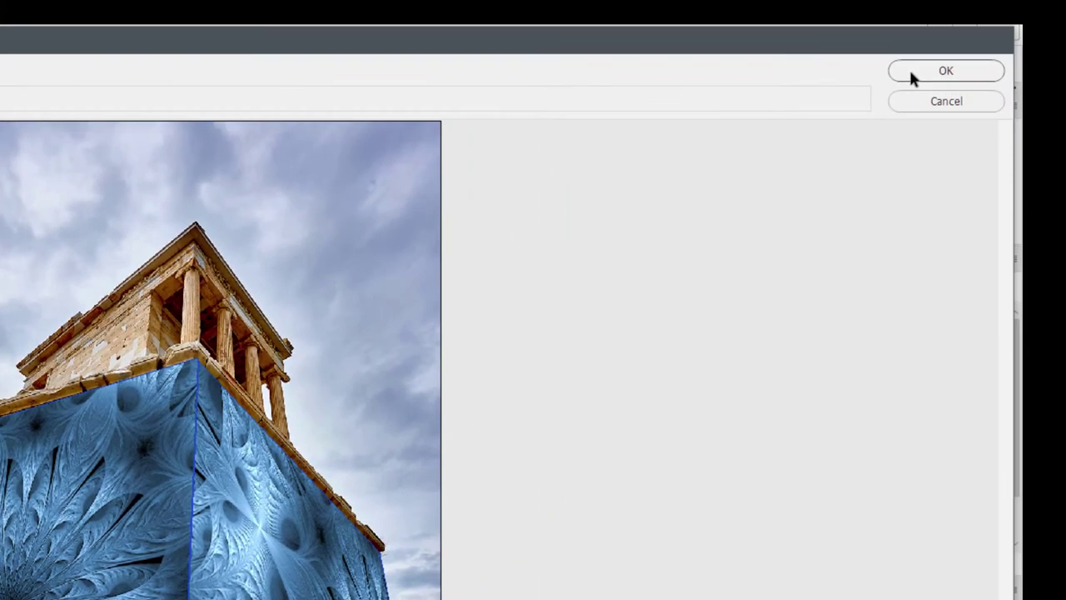
# Apply the fractal to both walls, set Play's blend mode to Luminosity, and hide Play.
pyautogui.click(911, 72)
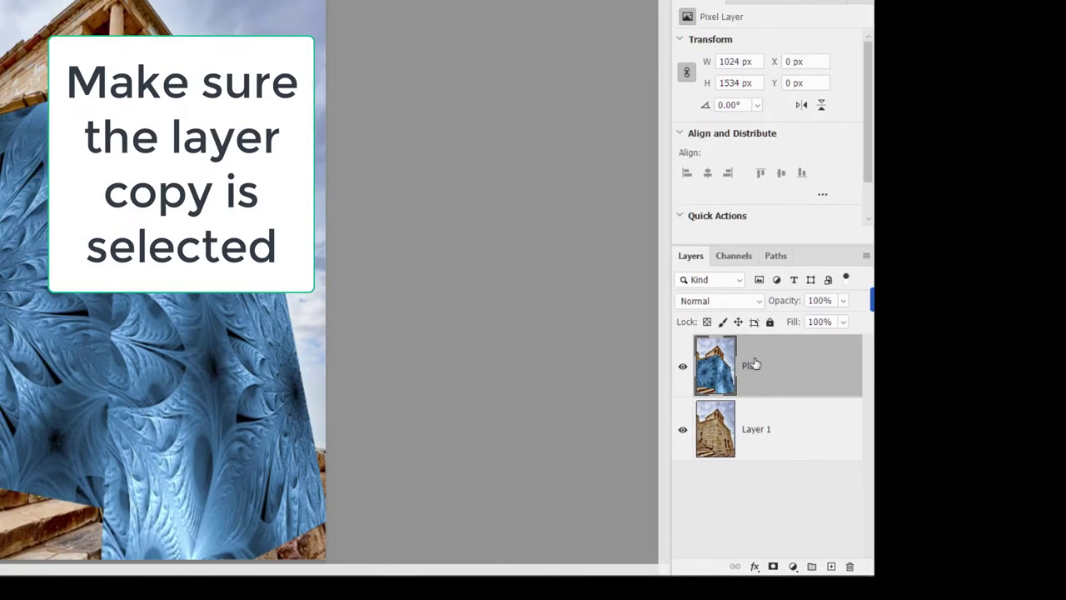
pyautogui.click(759, 303)
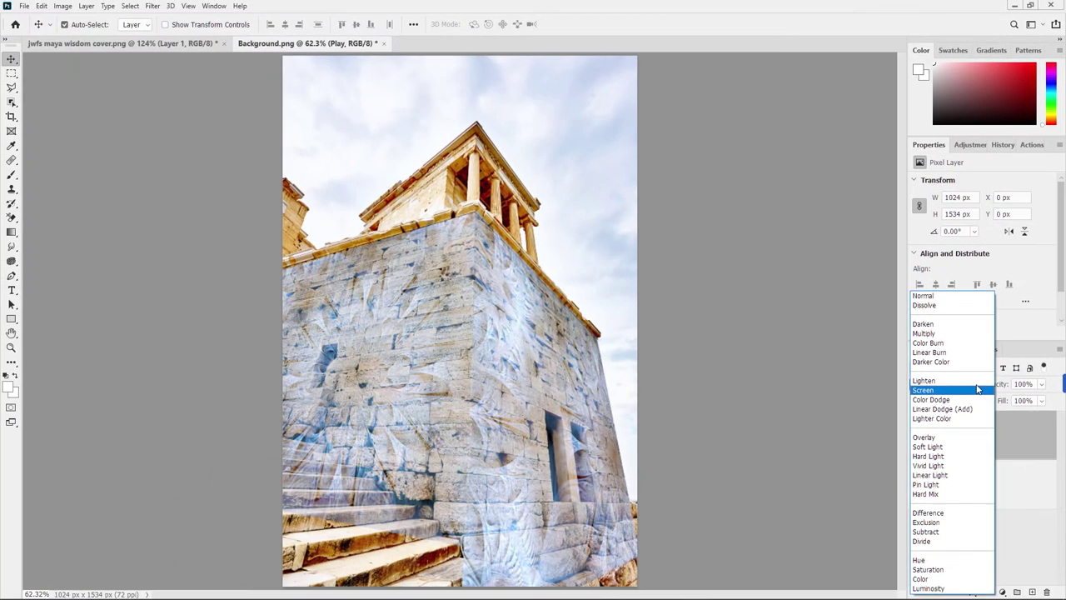
pyautogui.press('Down')
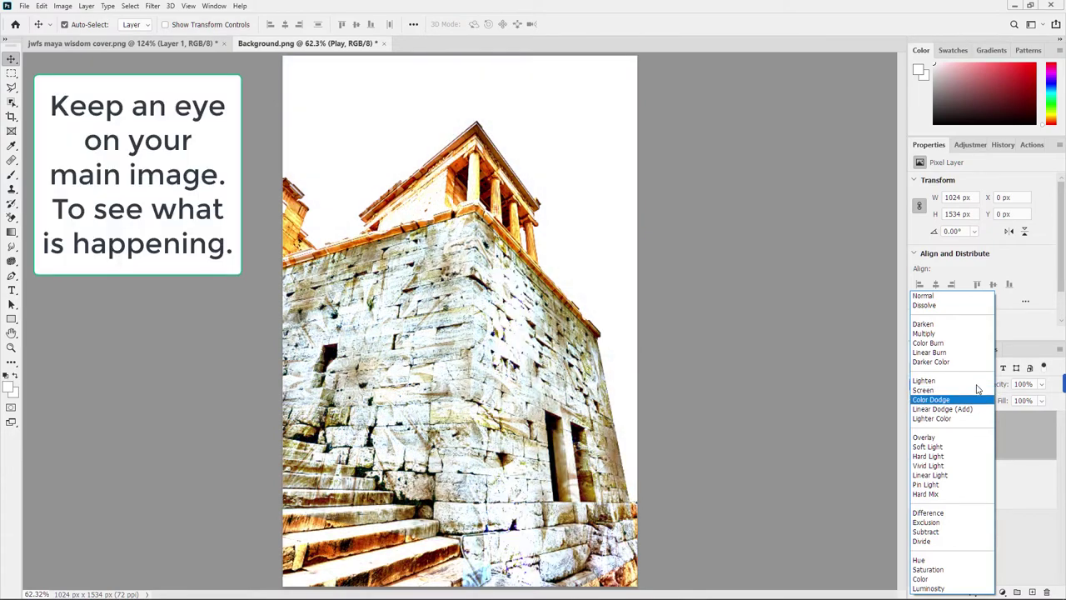
pyautogui.press('Down')
pyautogui.press('Down')
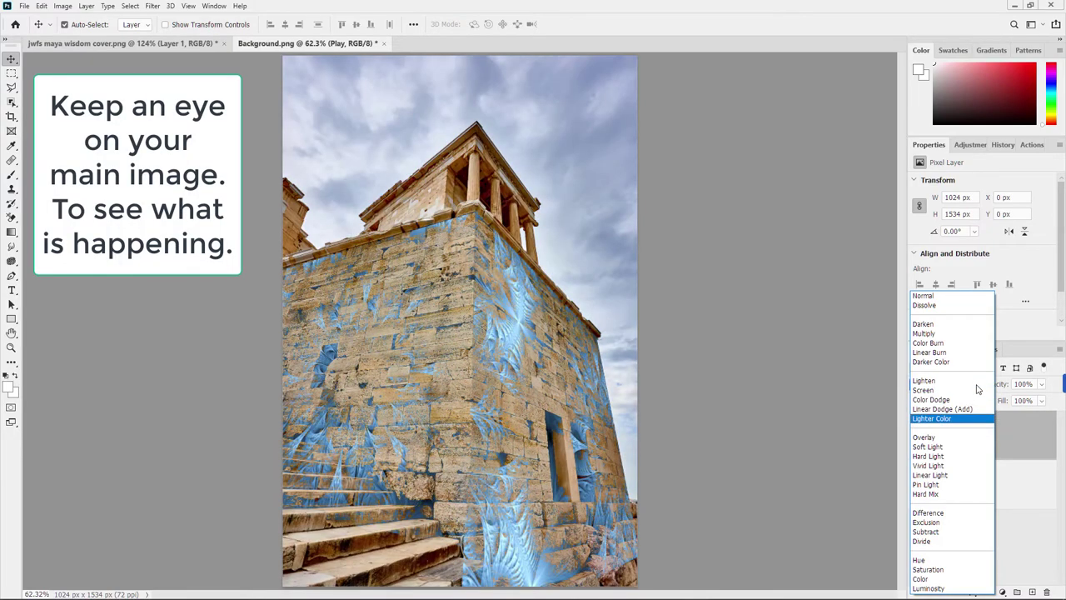
pyautogui.press('Down')
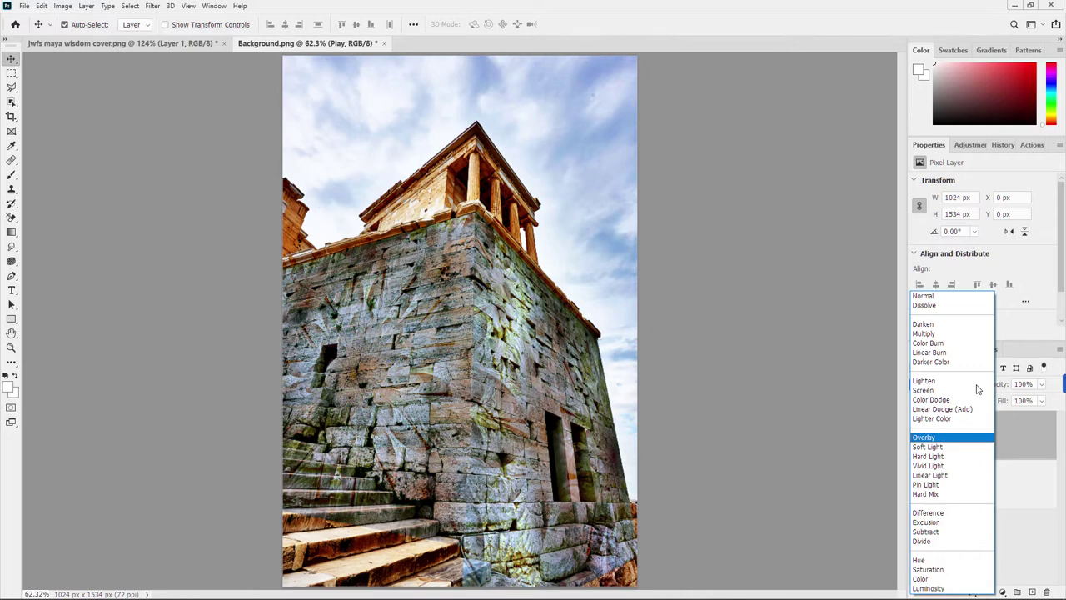
pyautogui.press('Up')
pyautogui.press('Down')
pyautogui.press('Up')
pyautogui.press('Down')
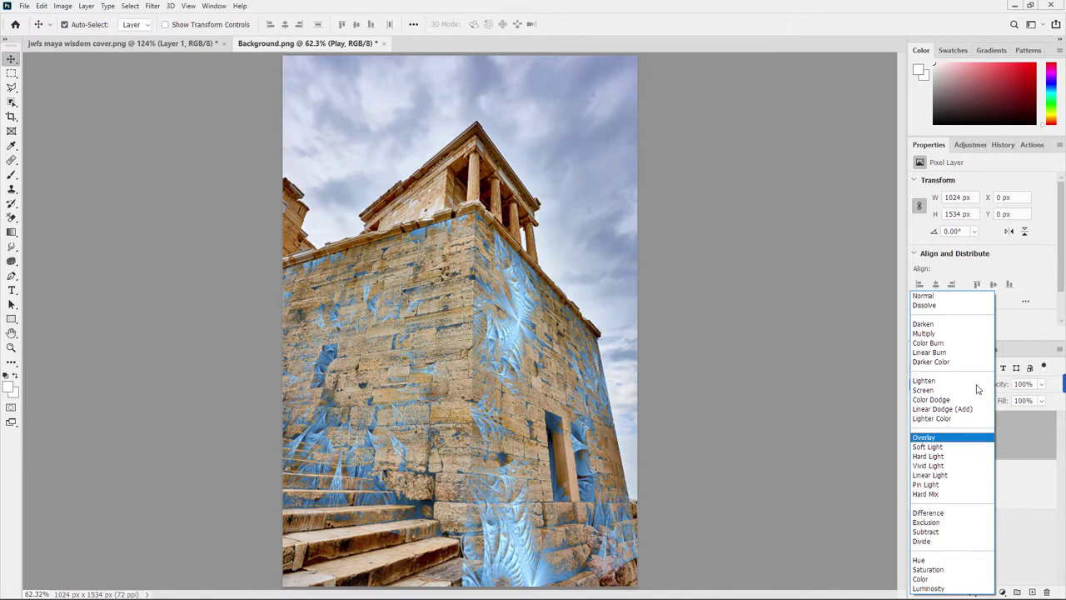
pyautogui.press('Down')
pyautogui.press('Down')
pyautogui.press('Down')
pyautogui.press('Down')
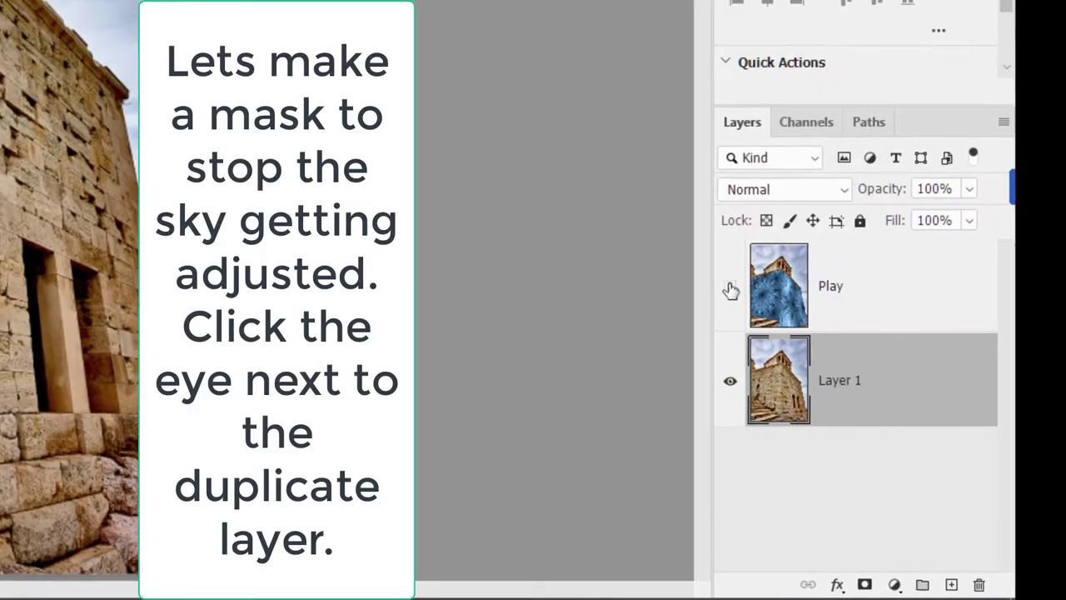
pyautogui.click(723, 280)
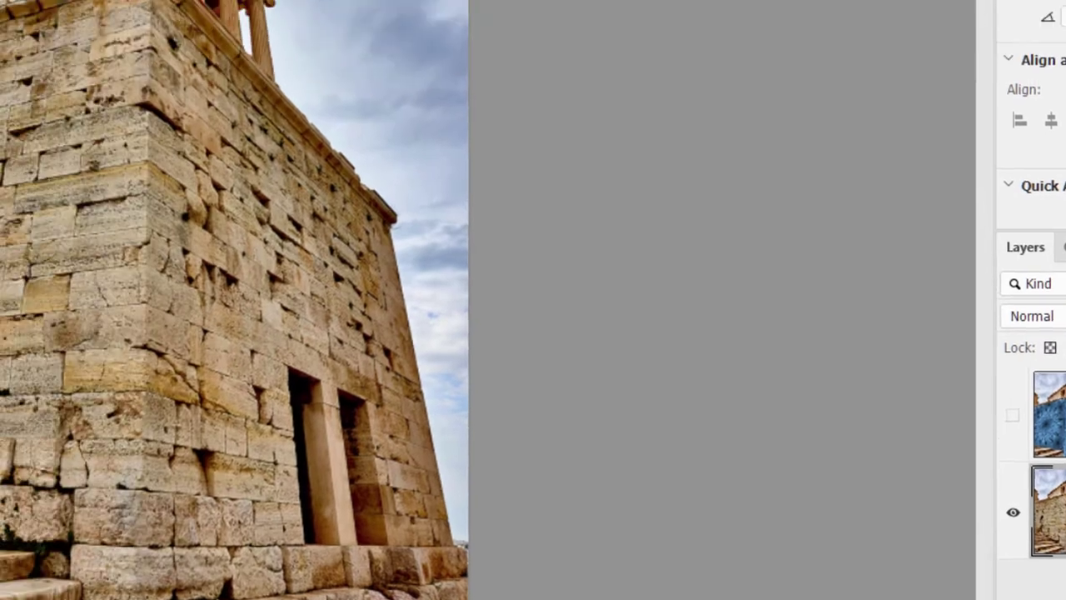
# Quick-select the temple building on Layer 1, refining along the wall top to exclude the sky.
pyautogui.rightClick(219, 219)
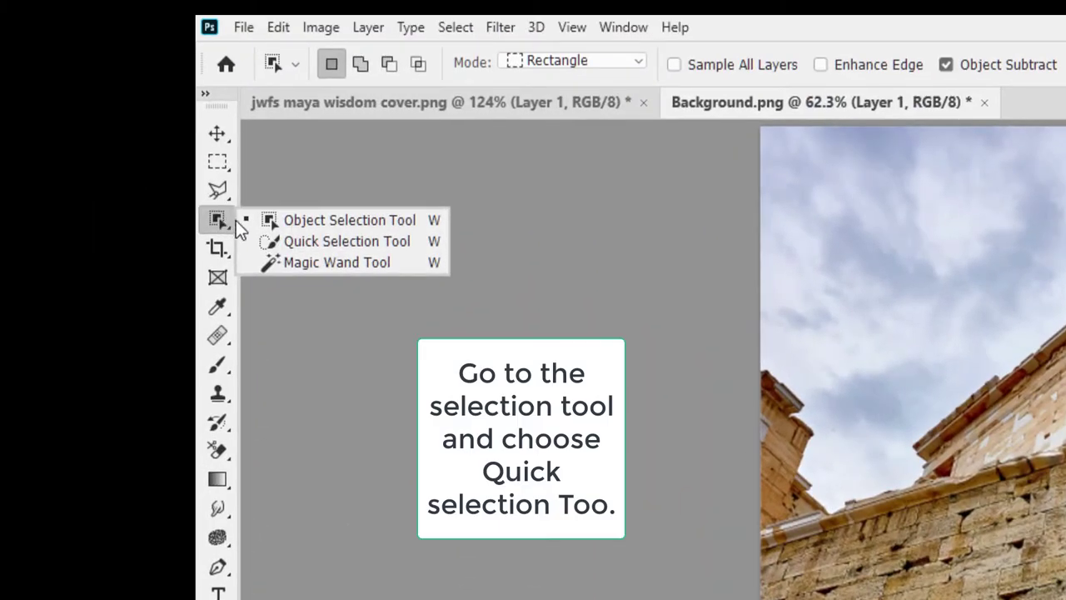
pyautogui.click(316, 238)
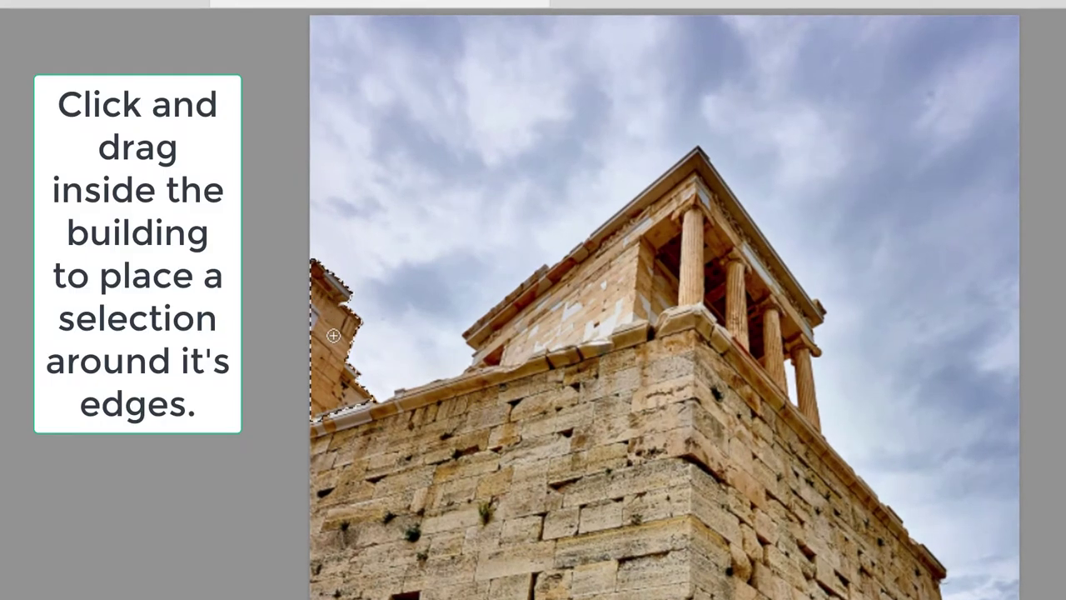
pyautogui.moveTo(338, 337)
pyautogui.mouseDown()
pyautogui.moveTo(462, 344)
pyautogui.moveTo(656, 260)
pyautogui.moveTo(632, 222)
pyautogui.moveTo(703, 175)
pyautogui.moveTo(764, 310)
pyautogui.moveTo(787, 446)
pyautogui.moveTo(881, 593)
pyautogui.moveTo(424, 328)
pyautogui.mouseUp()
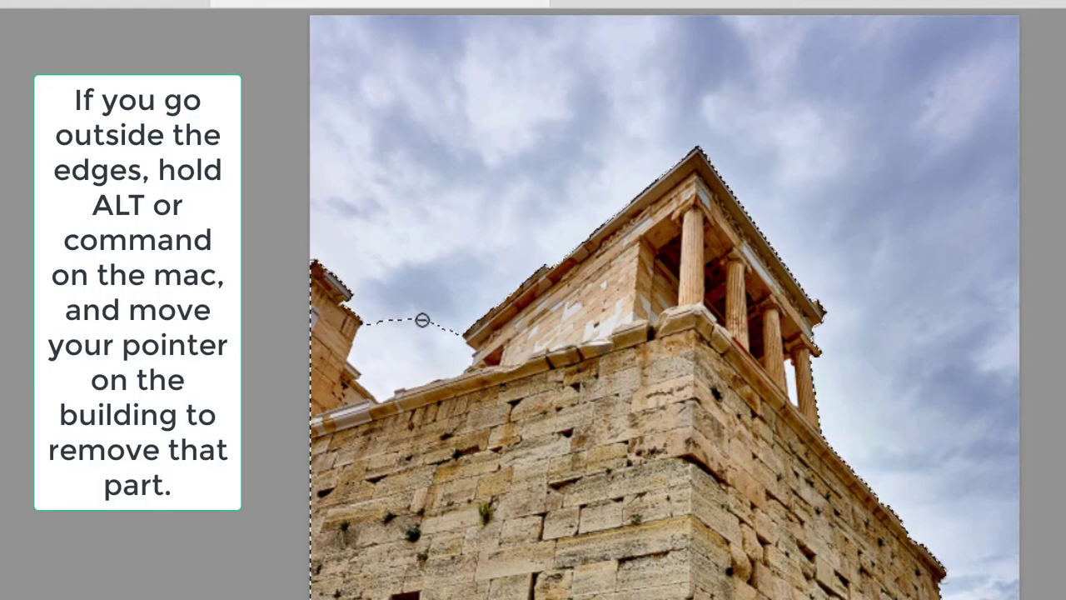
pyautogui.moveTo(418, 319)
pyautogui.mouseDown()
pyautogui.moveTo(403, 373)
pyautogui.moveTo(465, 377)
pyautogui.moveTo(460, 361)
pyautogui.moveTo(405, 374)
pyautogui.moveTo(394, 359)
pyautogui.moveTo(366, 361)
pyautogui.moveTo(357, 345)
pyautogui.moveTo(433, 361)
pyautogui.mouseUp()
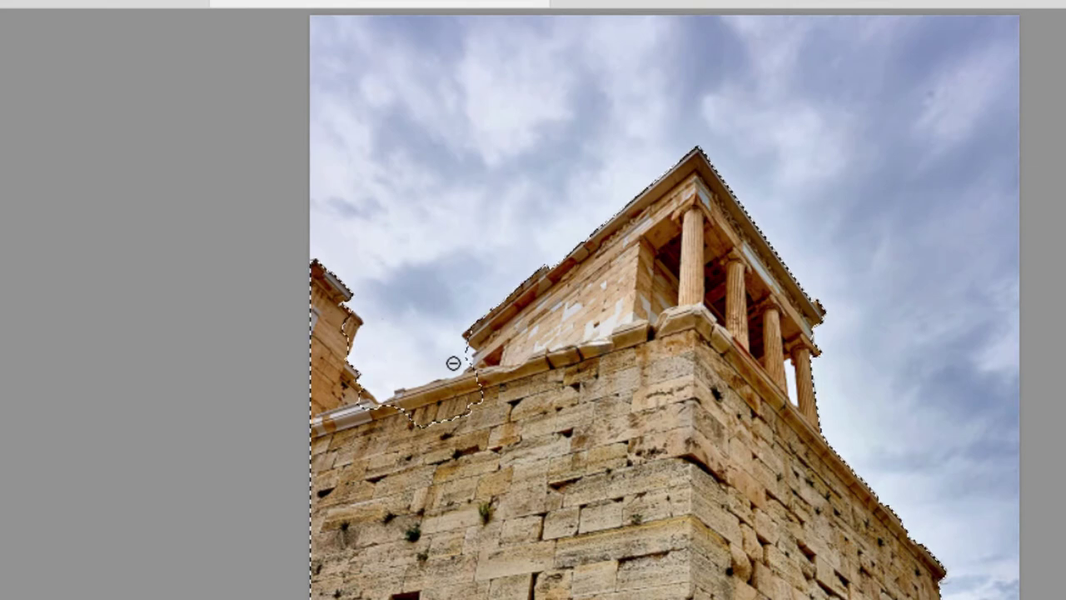
pyautogui.moveTo(385, 413); pyautogui.dragTo(475, 391)
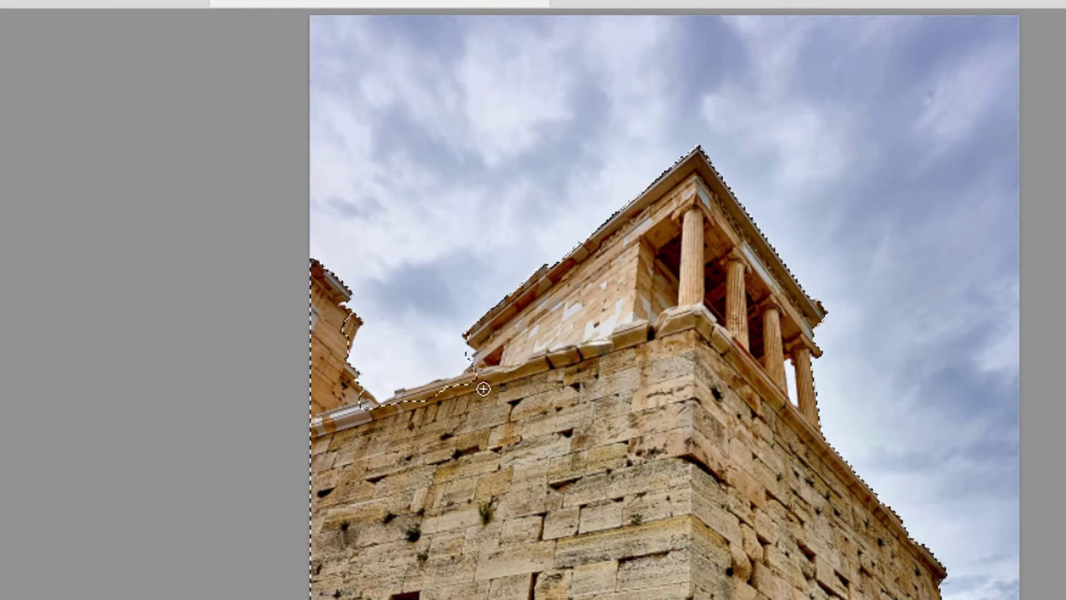
pyautogui.moveTo(403, 401)
pyautogui.mouseDown()
pyautogui.moveTo(393, 394)
pyautogui.moveTo(474, 377)
pyautogui.mouseUp()
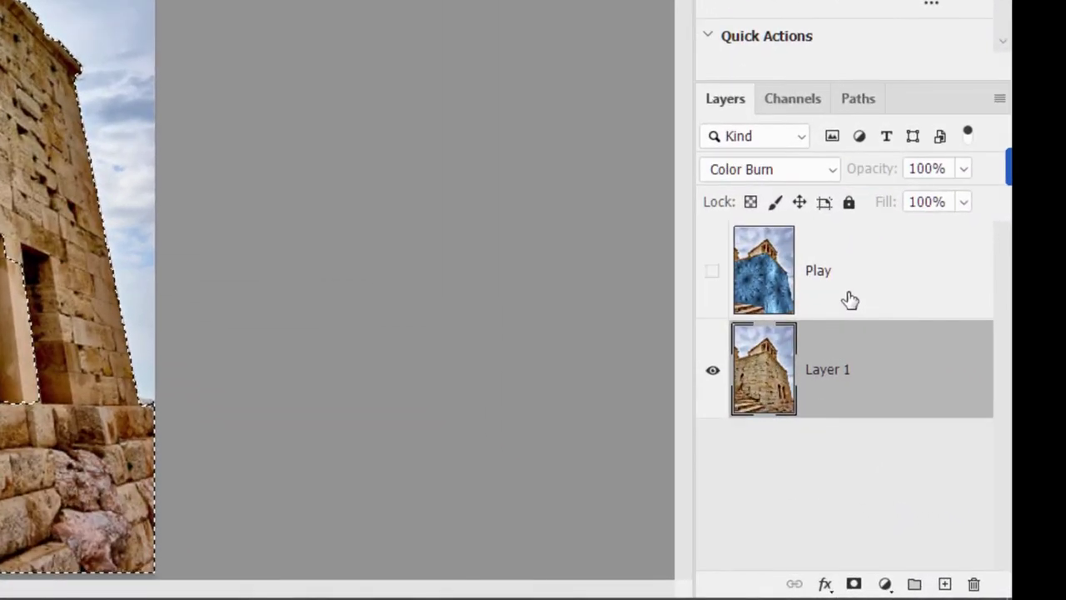
# Mask the fractal Play layer to the building selection and make it visible again.
pyautogui.click(850, 300)
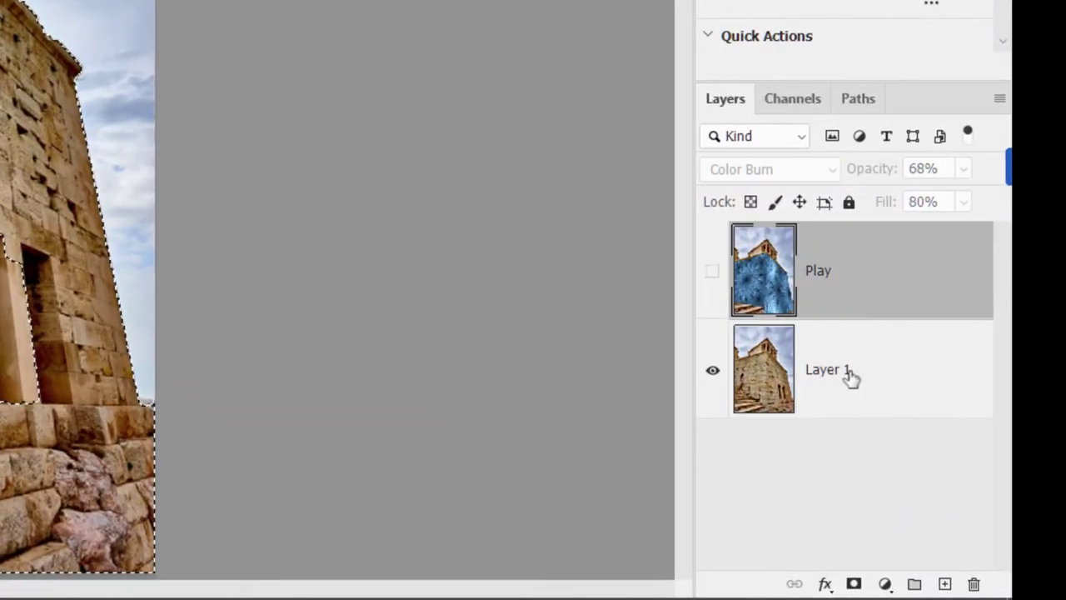
pyautogui.click(855, 584)
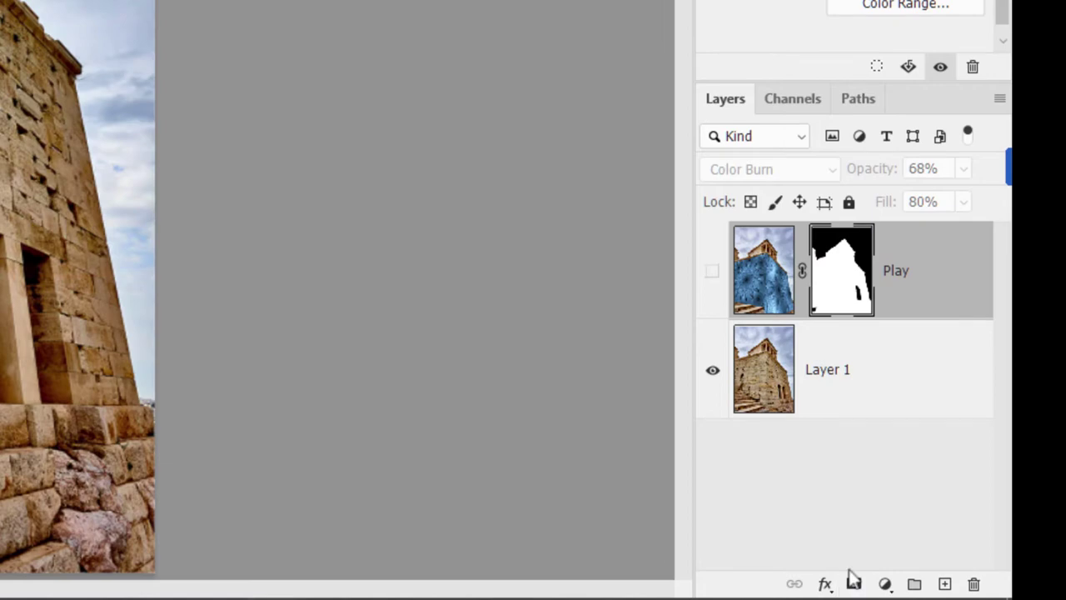
pyautogui.click(713, 272)
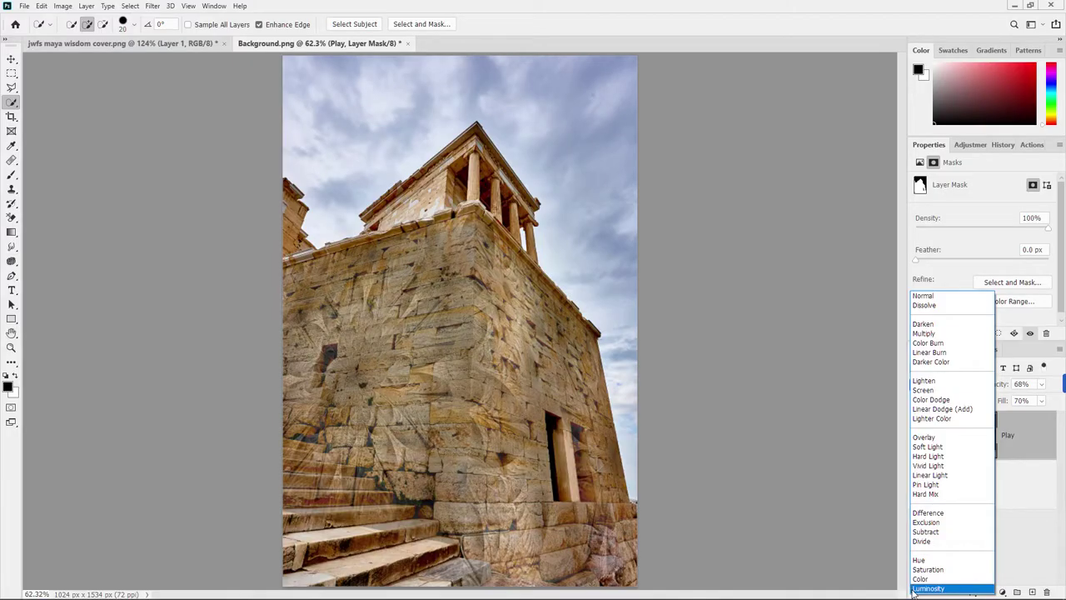
# Blend the Play layer with Luminosity at 100% opacity and 76% fill.
pyautogui.click(925, 588)
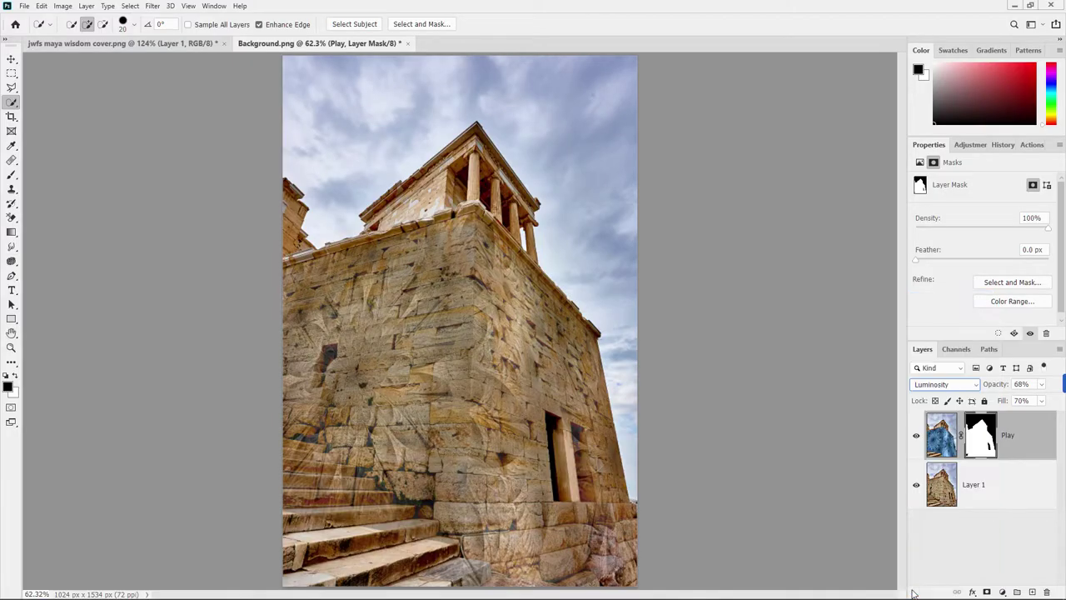
pyautogui.click(1043, 387)
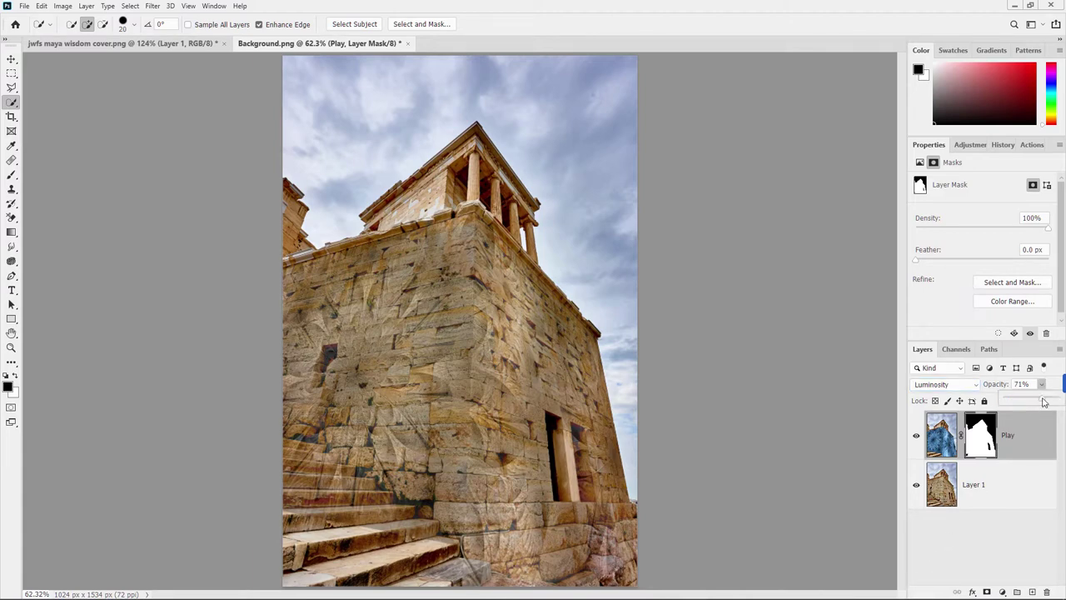
pyautogui.moveTo(1056, 401); pyautogui.dragTo(1062, 401)
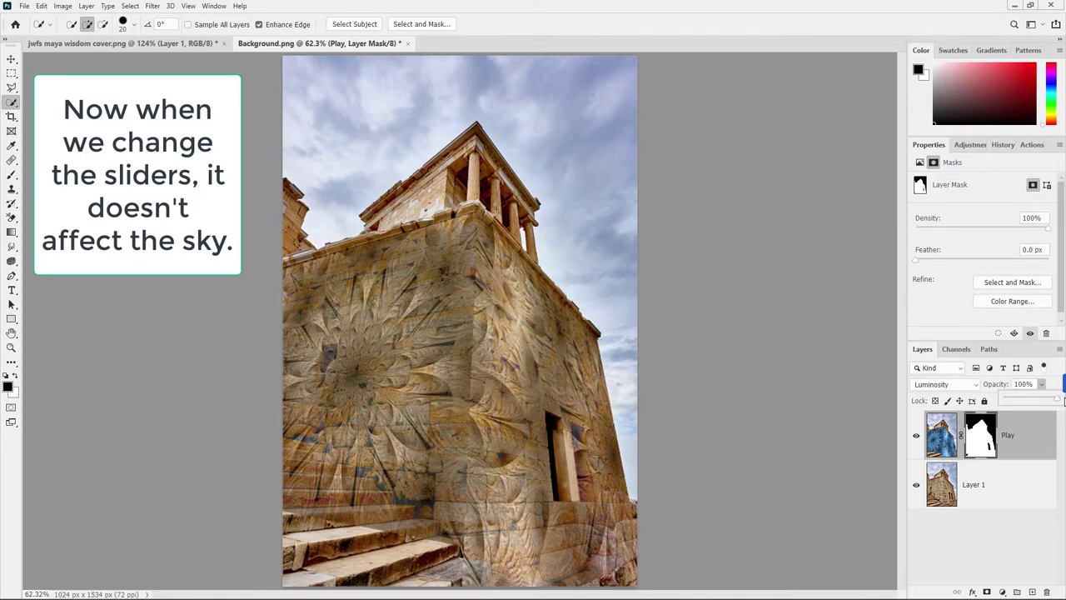
pyautogui.click(1005, 484)
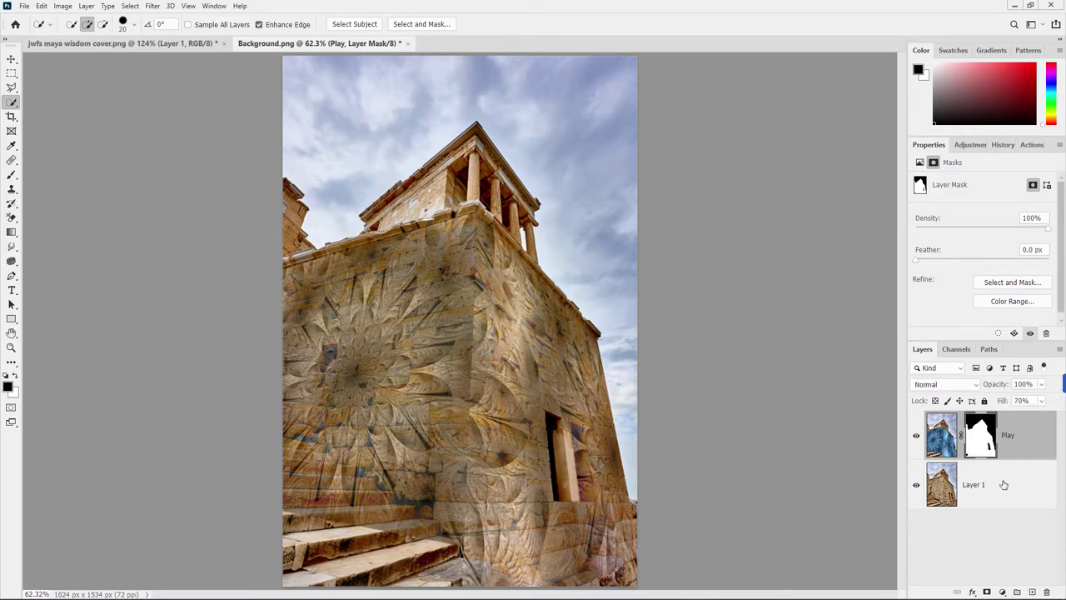
pyautogui.click(1005, 484)
pyautogui.click(1031, 423)
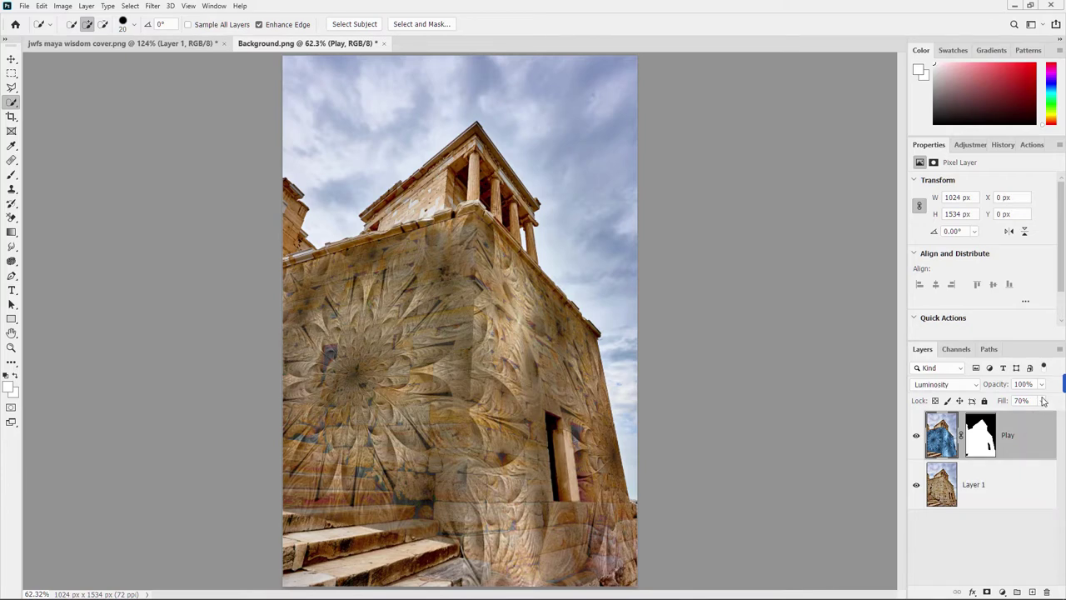
pyautogui.click(1043, 401)
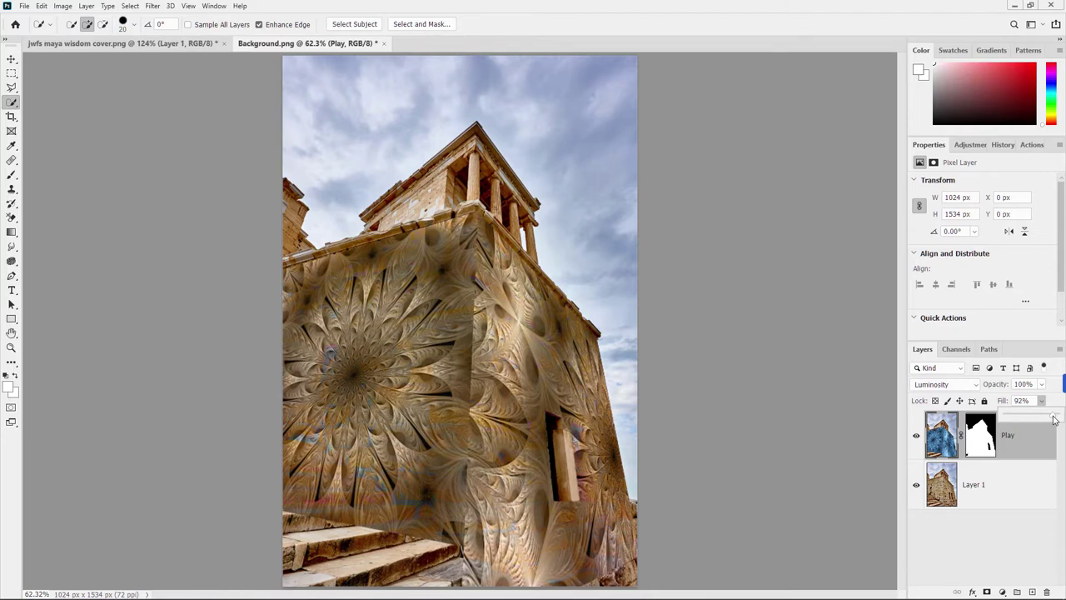
pyautogui.moveTo(1050, 419); pyautogui.dragTo(1048, 419)
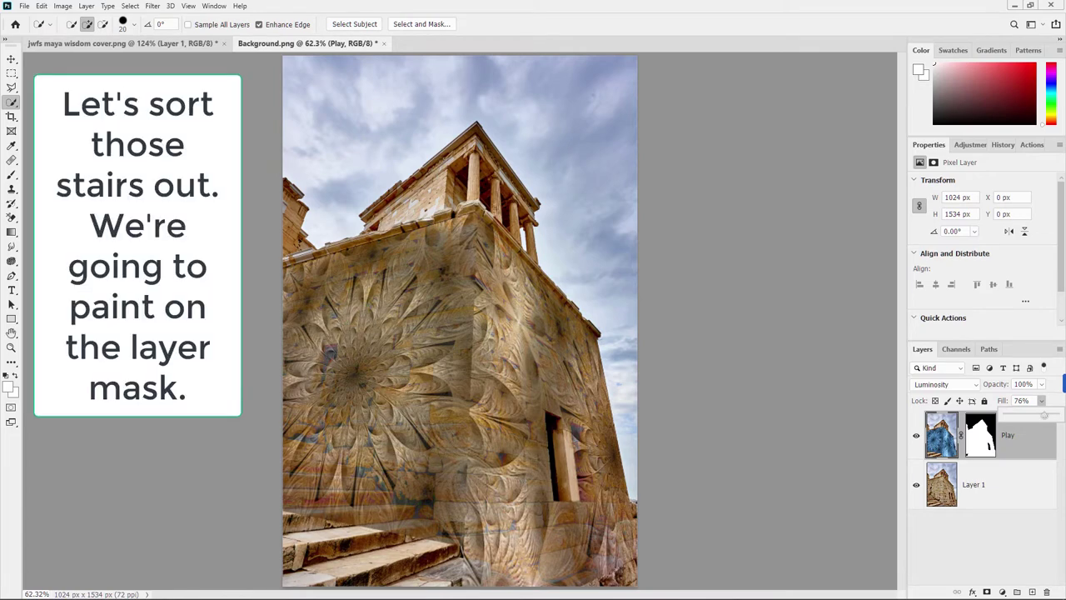
# Paint out the fractal over the stairs on the Play layer mask using a smaller 34%-opacity brush.
pyautogui.click(989, 451)
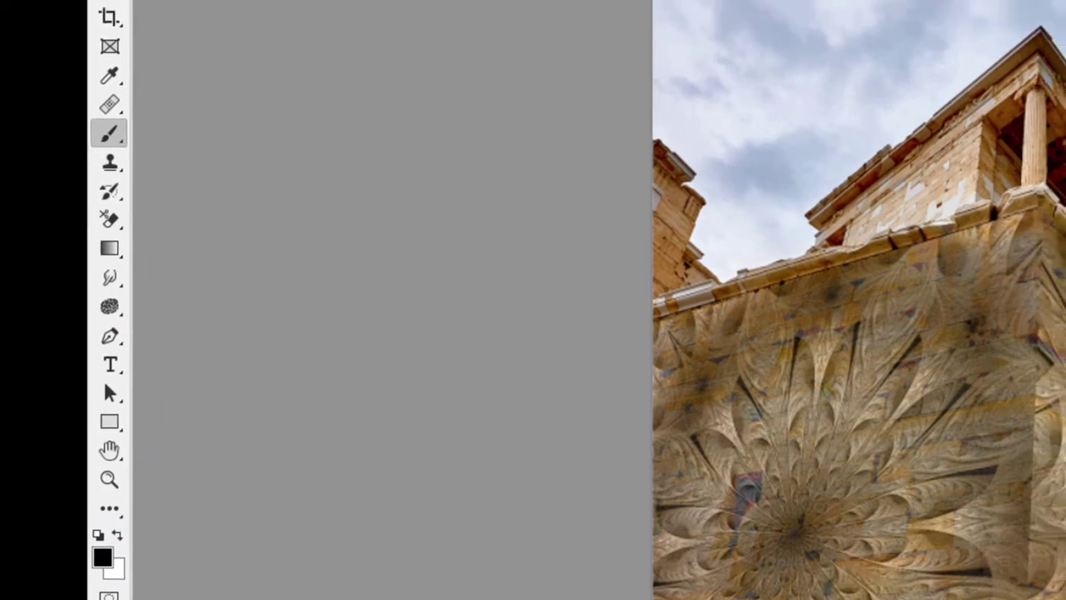
pyautogui.moveTo(459, 149); pyautogui.dragTo(419, 183)
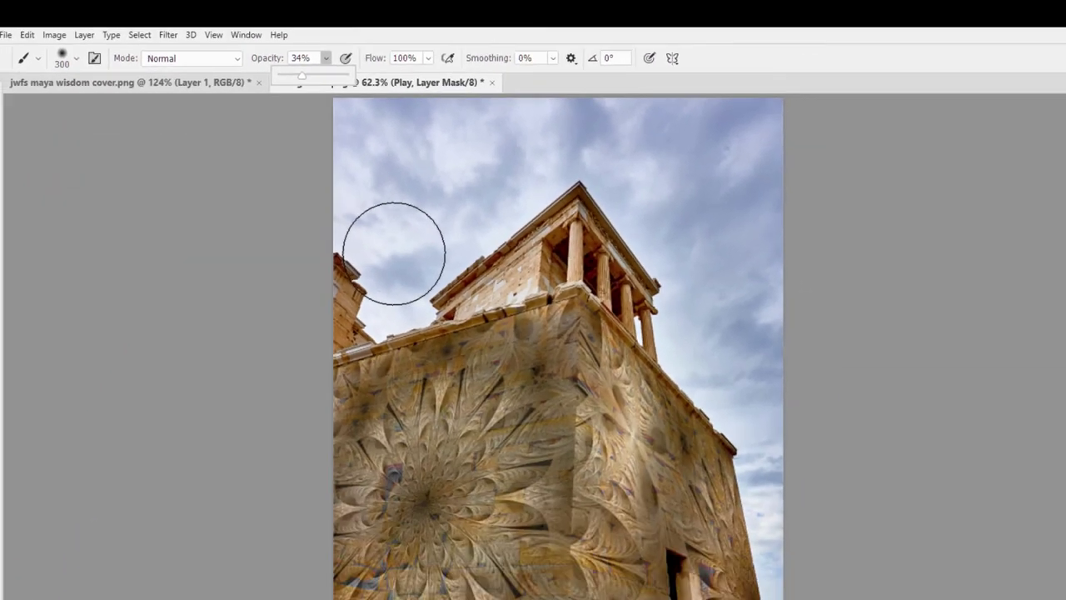
pyautogui.press('[')
pyautogui.press('[')
pyautogui.press('[')
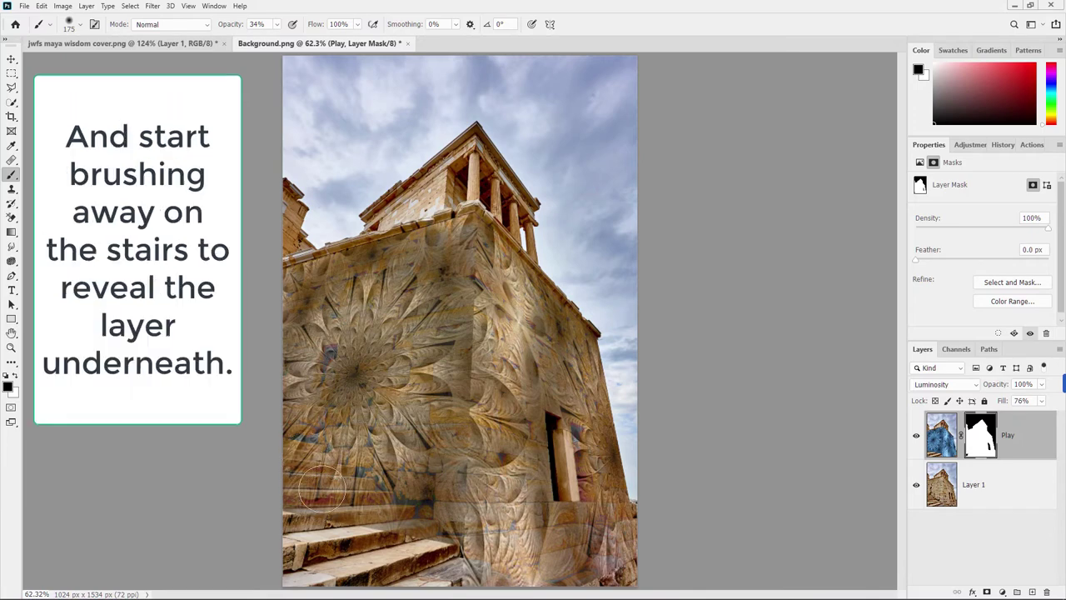
pyautogui.moveTo(356, 514)
pyautogui.mouseDown()
pyautogui.moveTo(354, 503)
pyautogui.moveTo(370, 513)
pyautogui.moveTo(321, 487)
pyautogui.moveTo(286, 434)
pyautogui.moveTo(296, 431)
pyautogui.moveTo(303, 462)
pyautogui.moveTo(408, 540)
pyautogui.moveTo(429, 573)
pyautogui.mouseUp()
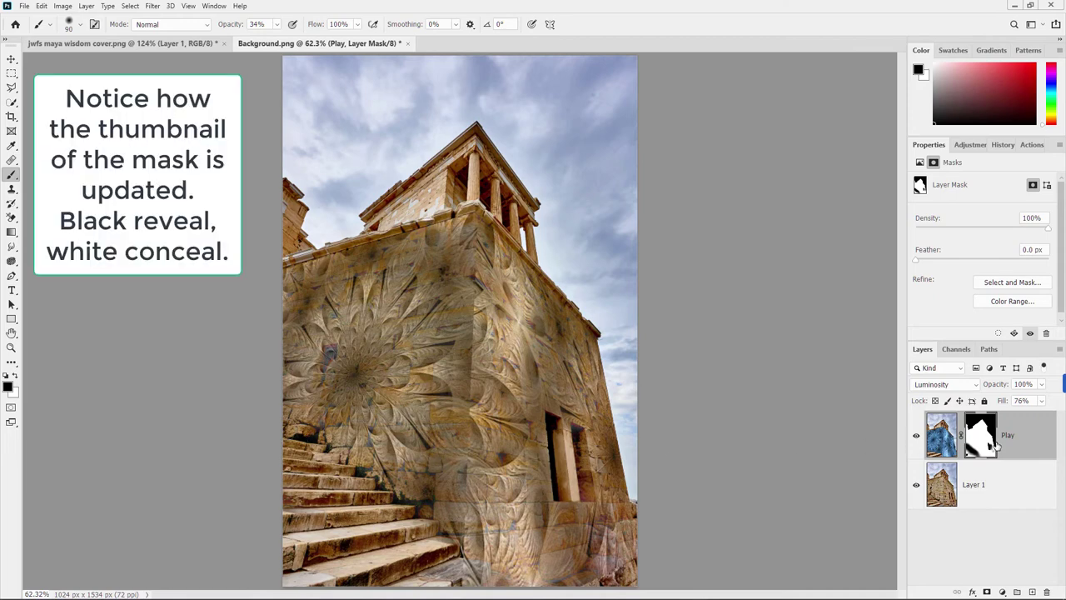
pyautogui.click(962, 144)
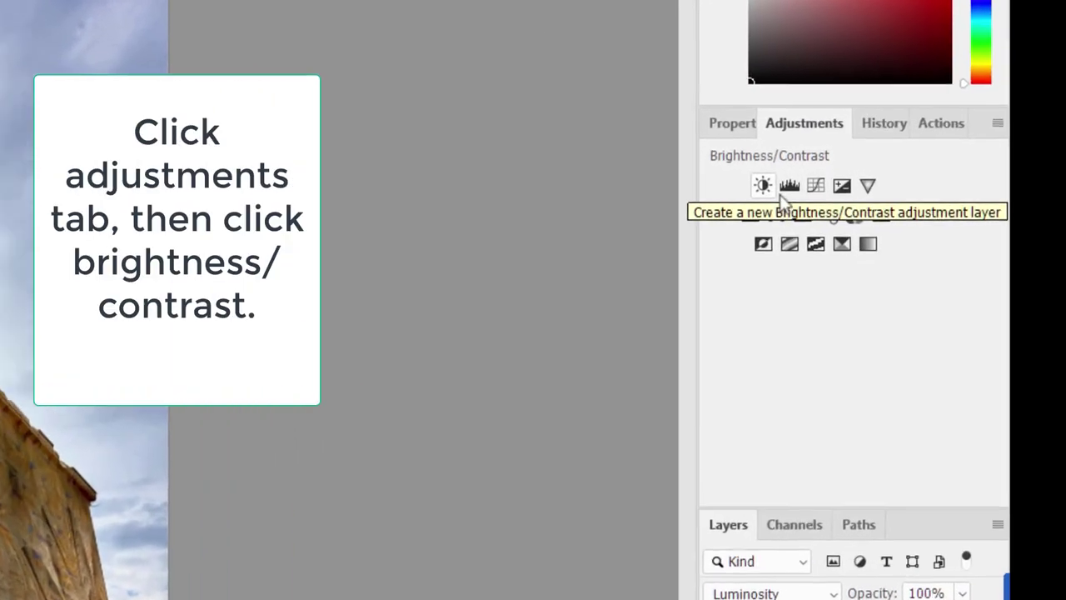
# Add a Brightness/Contrast adjustment clipped to the Play layer with Contrast 92 and Brightness -15.
pyautogui.click(939, 177)
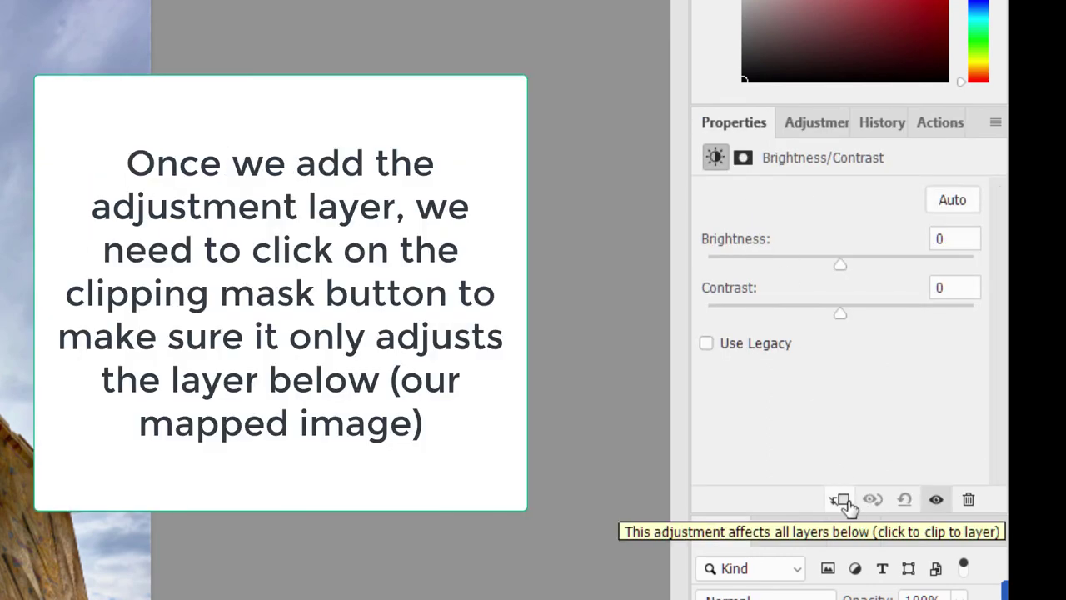
pyautogui.click(843, 501)
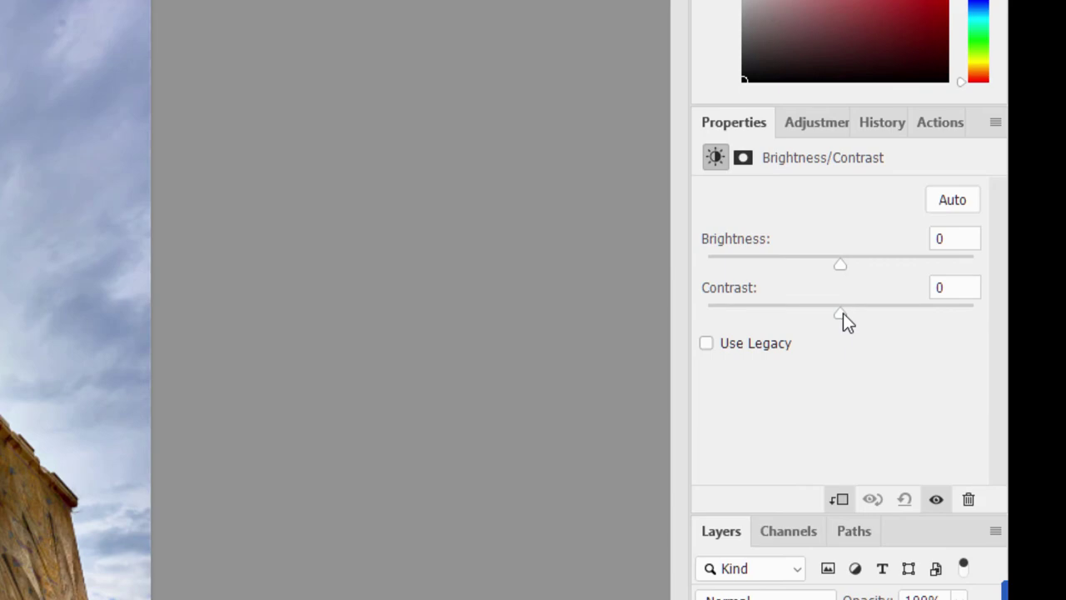
pyautogui.moveTo(842, 316); pyautogui.dragTo(1004, 243)
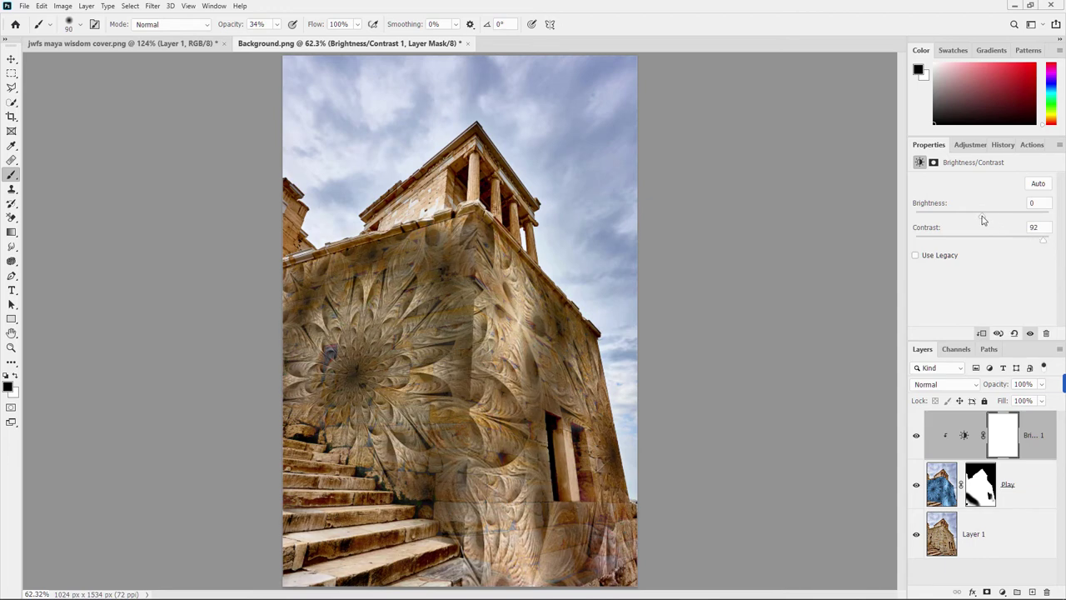
pyautogui.moveTo(981, 220); pyautogui.dragTo(976, 221)
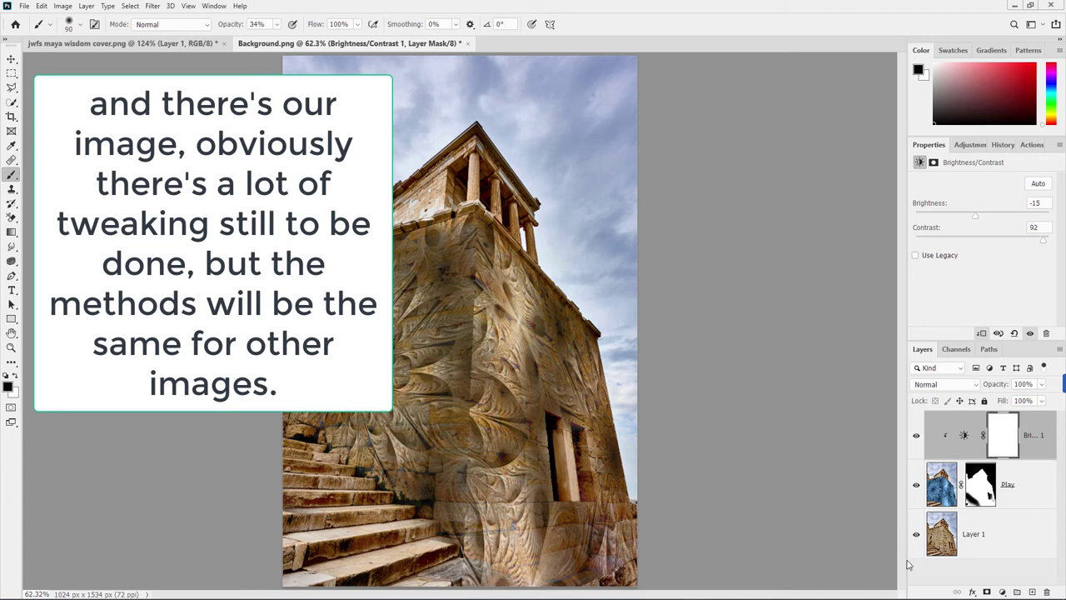
# Preview blend modes on the Brightness/Contrast adjustment layer and settle on Hard Light.
pyautogui.click(934, 552)
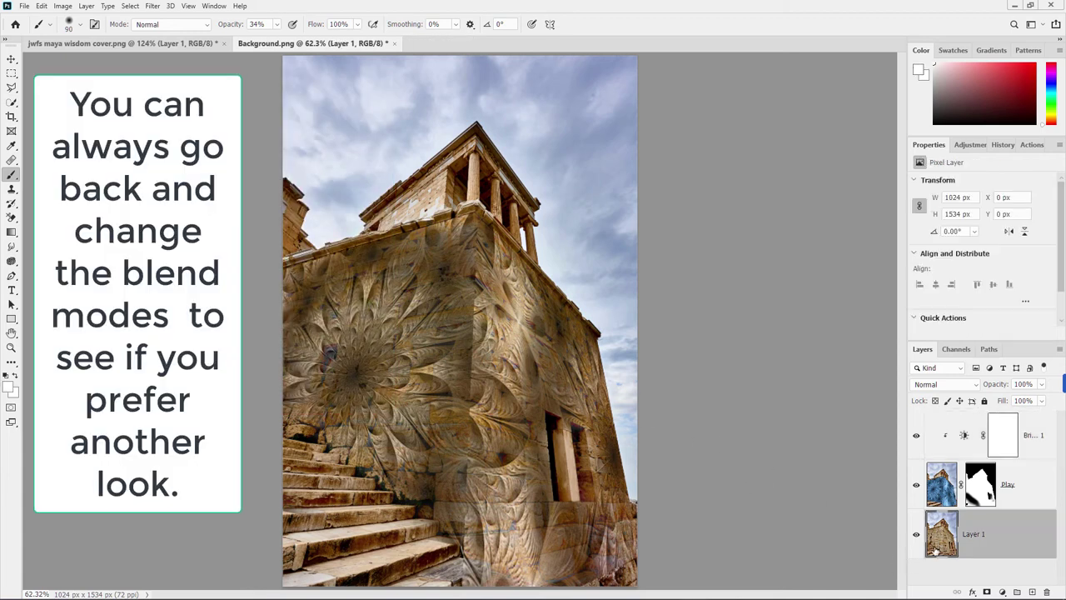
pyautogui.click(944, 502)
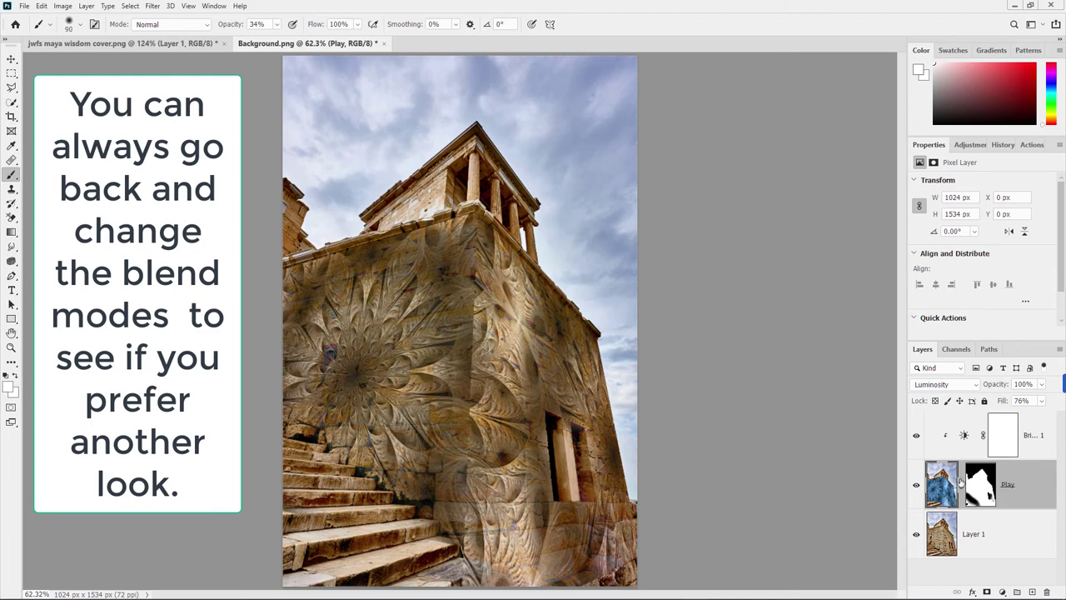
pyautogui.click(1048, 437)
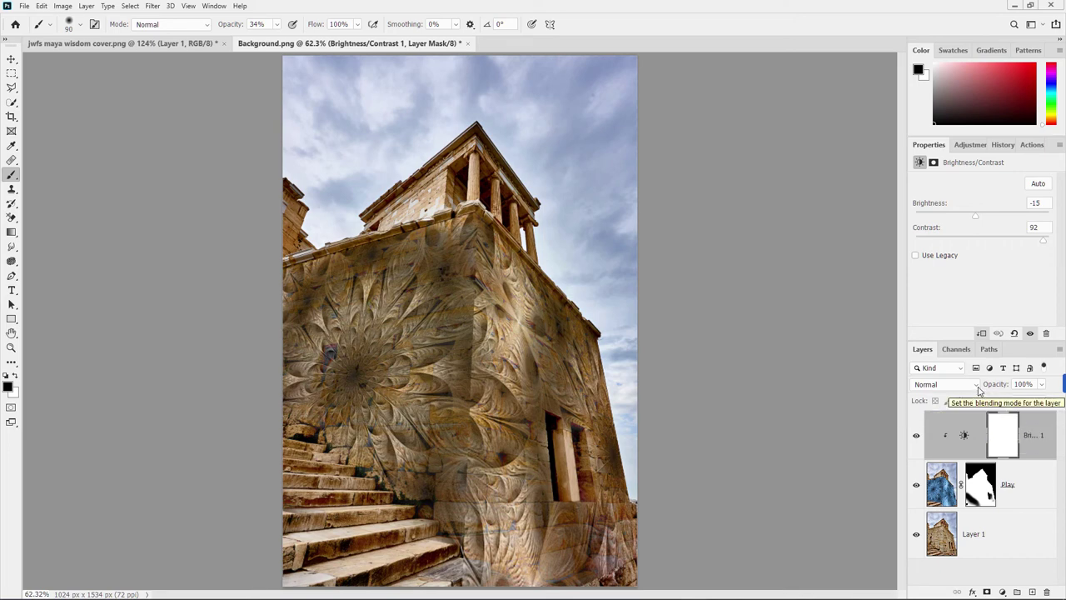
pyautogui.click(978, 391)
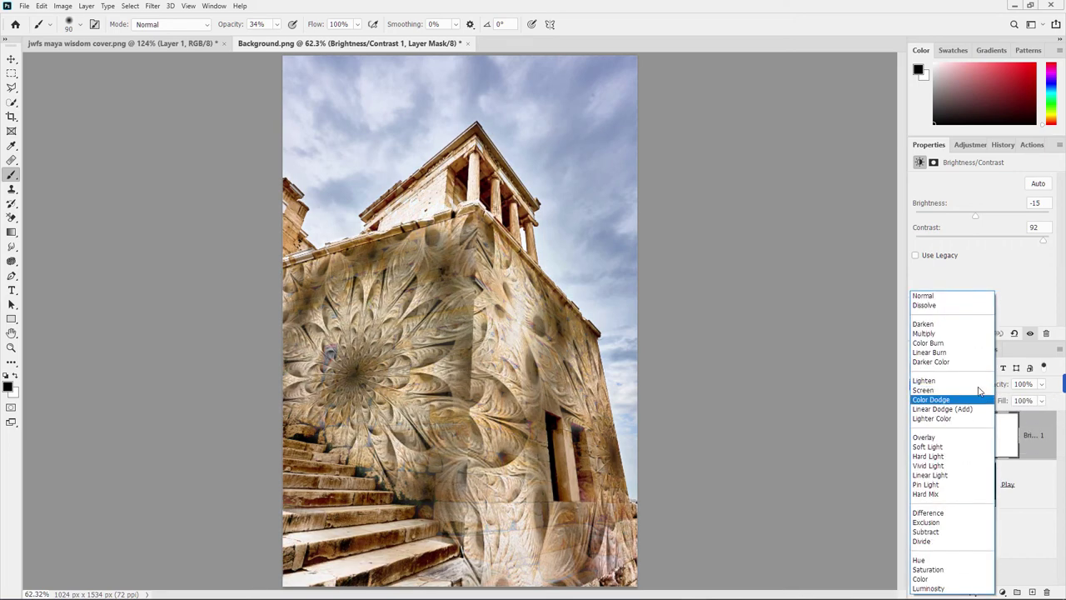
pyautogui.press('Down')
pyautogui.press('Down')
pyautogui.press('Down')
pyautogui.press('Down')
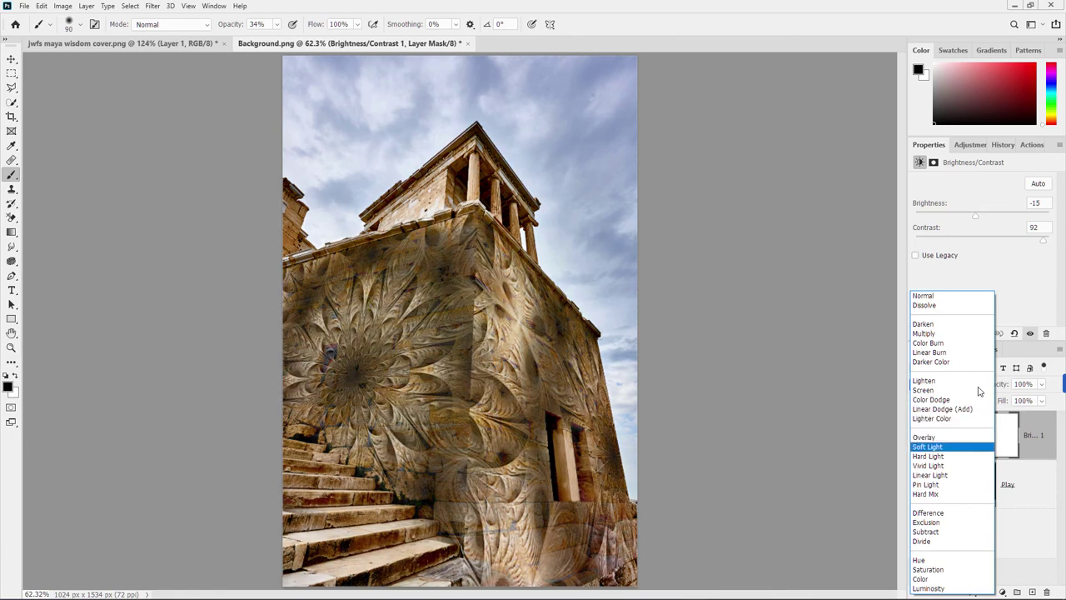
pyautogui.press('Down')
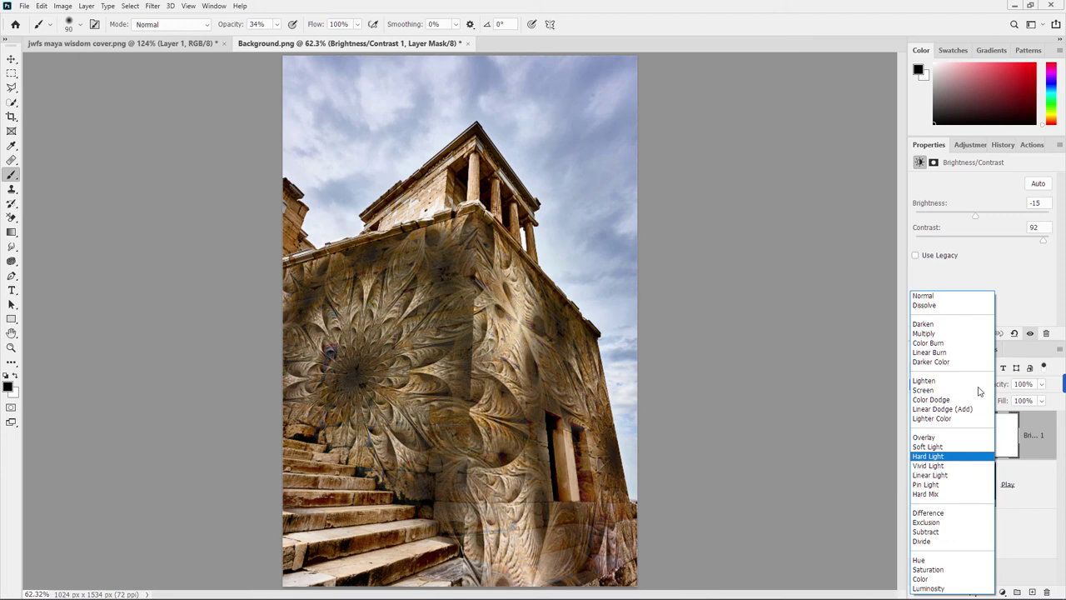
pyautogui.click(946, 456)
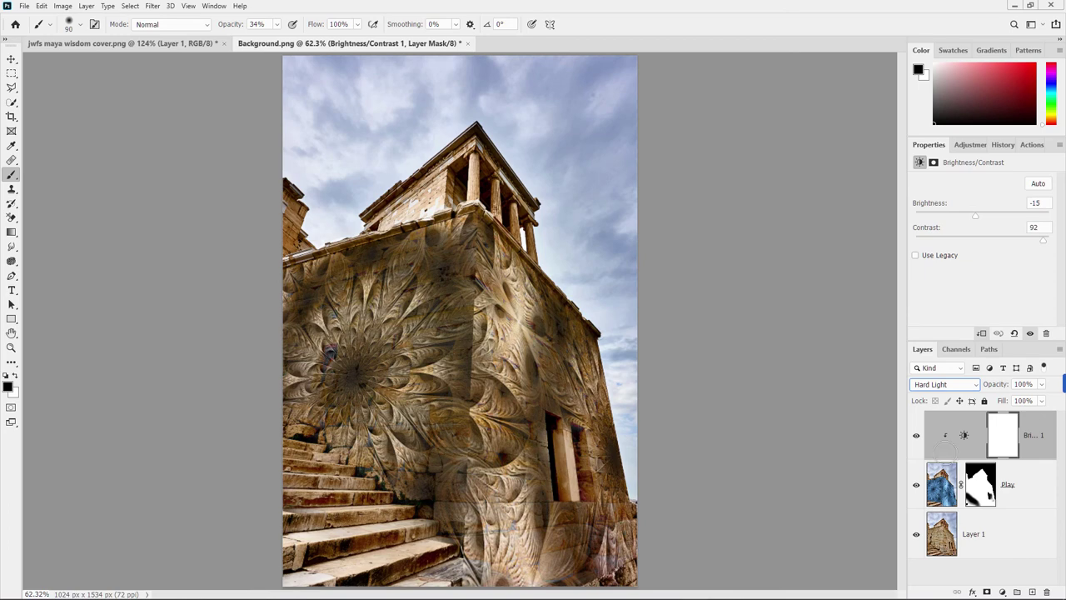